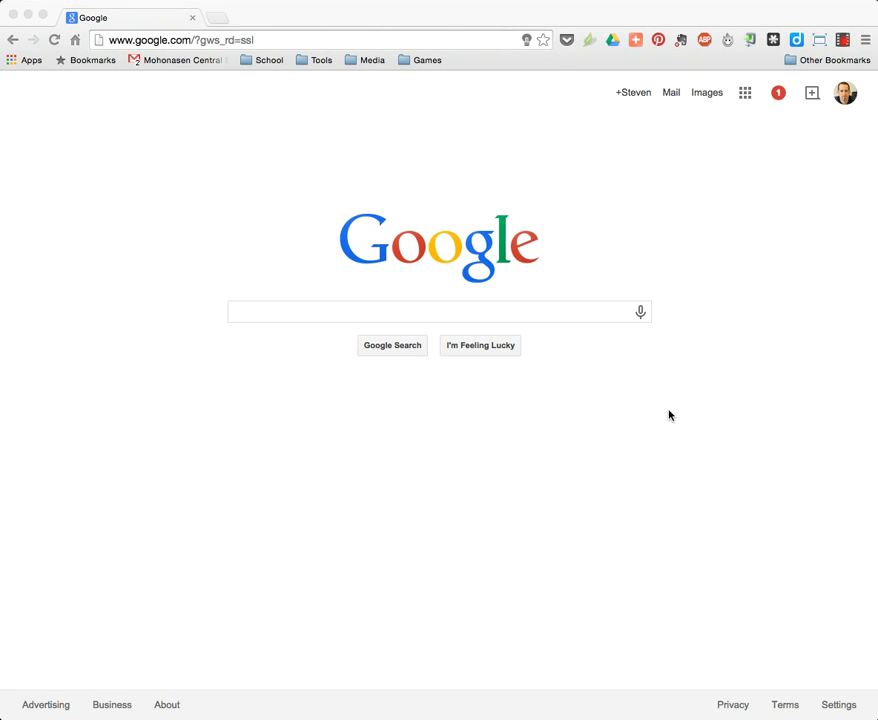
- Search Google for 'heromachine 3' by typing 'hero machine' and taking the suggestion
{"action": "left_click", "coordinate": [265, 313]}
{"action": "type", "text": "hero machine"}
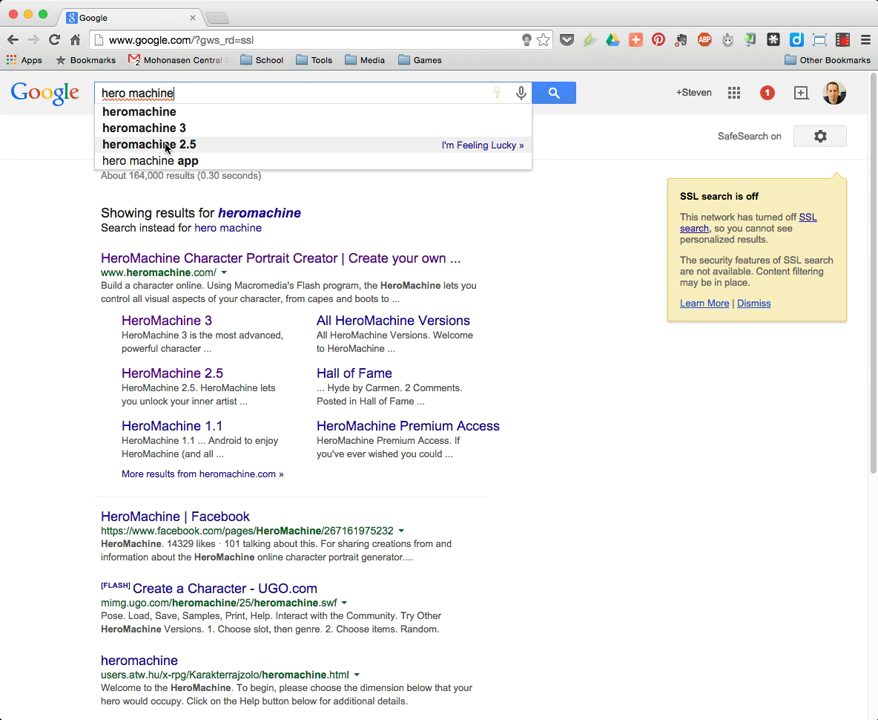
{"action": "left_click", "coordinate": [150, 128]}
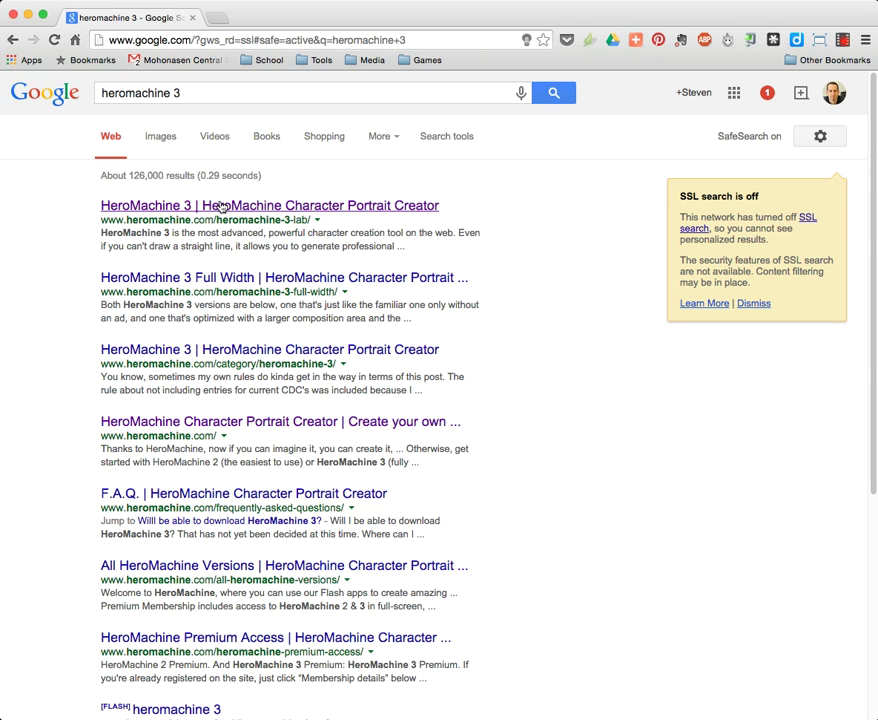
- Open the HeroMachine 3 lab page and load the Standard Male item set
{"action": "left_click", "coordinate": [168, 205]}
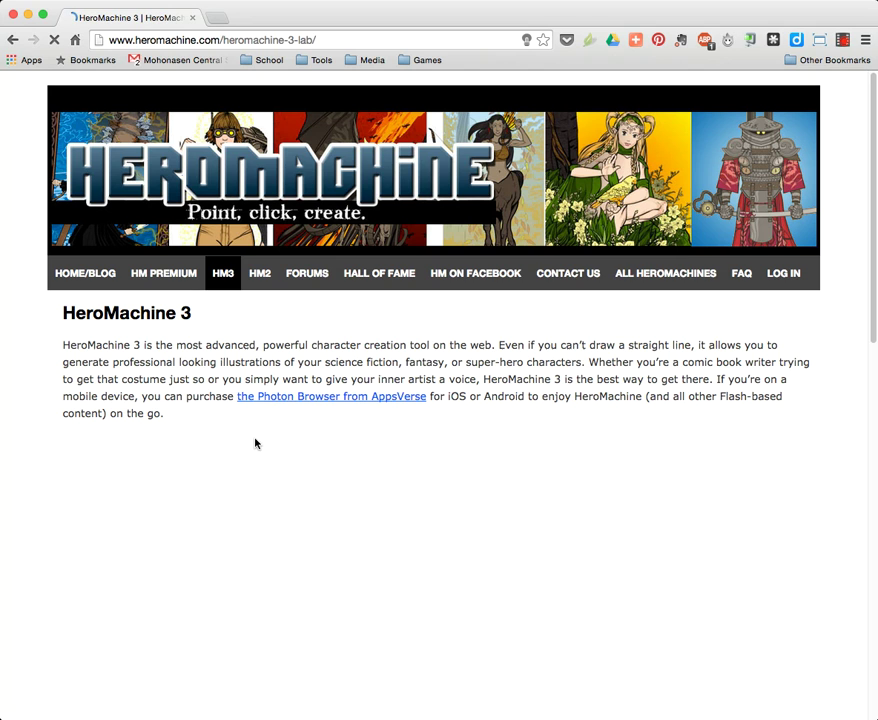
{"action": "scroll", "coordinate": [222, 469], "scroll_direction": "down", "scroll_amount": 3}
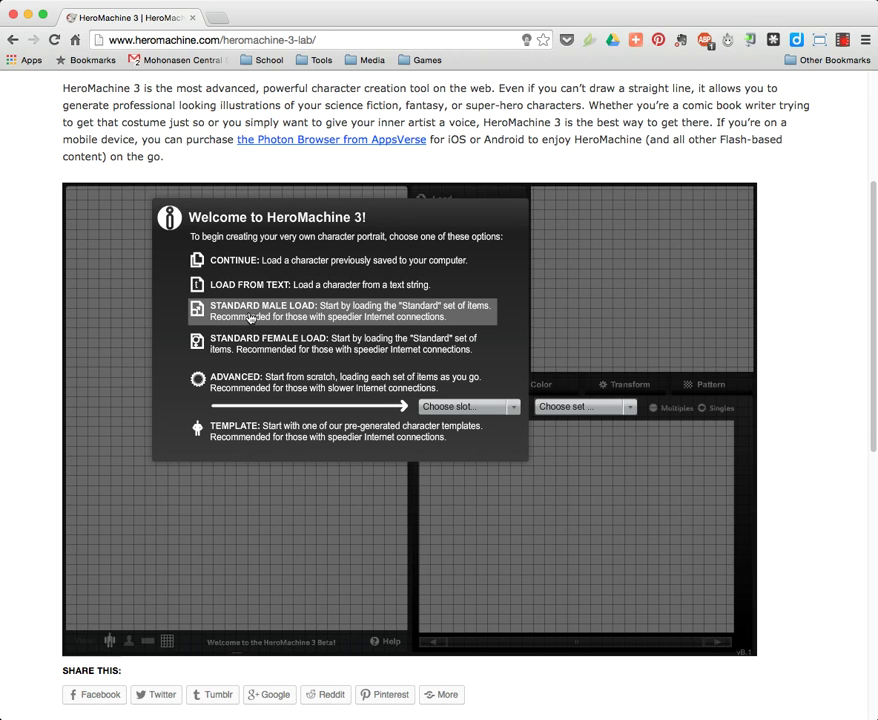
{"action": "left_click", "coordinate": [251, 318]}
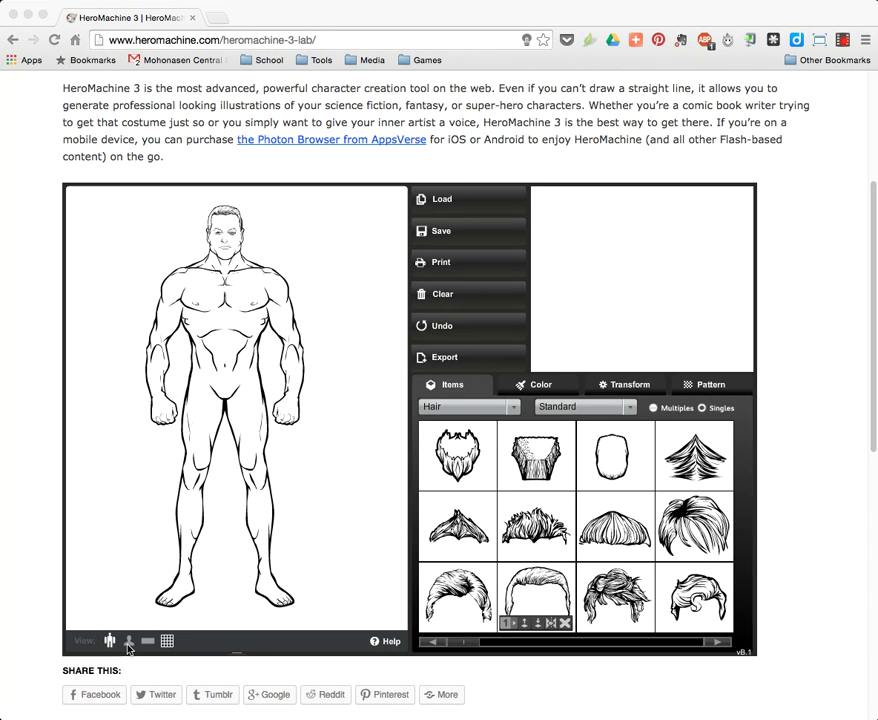
{"action": "left_click", "coordinate": [128, 648]}
{"action": "left_click", "coordinate": [128, 642]}
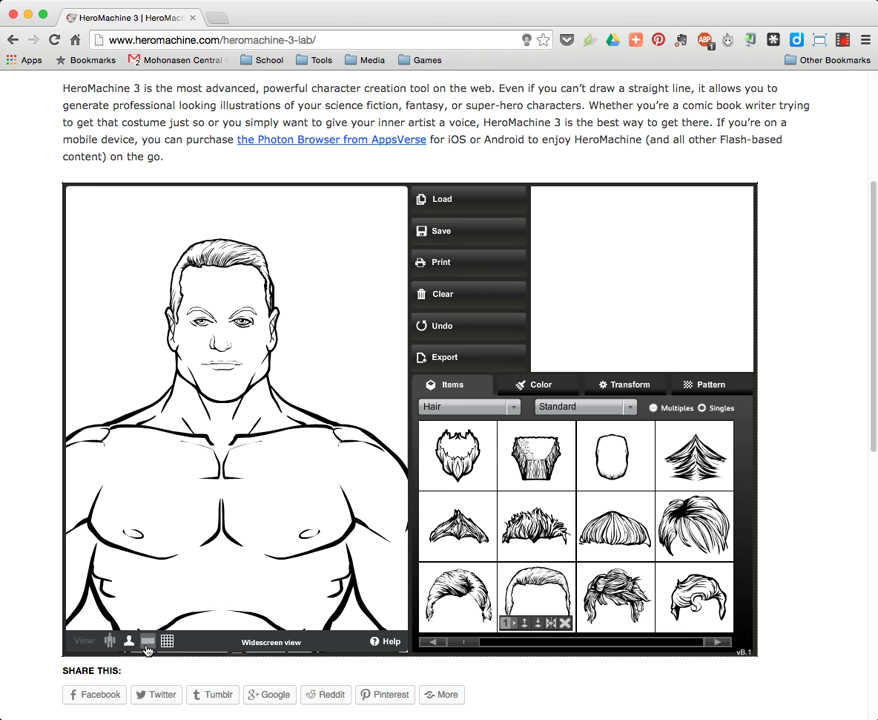
{"action": "left_click", "coordinate": [146, 648]}
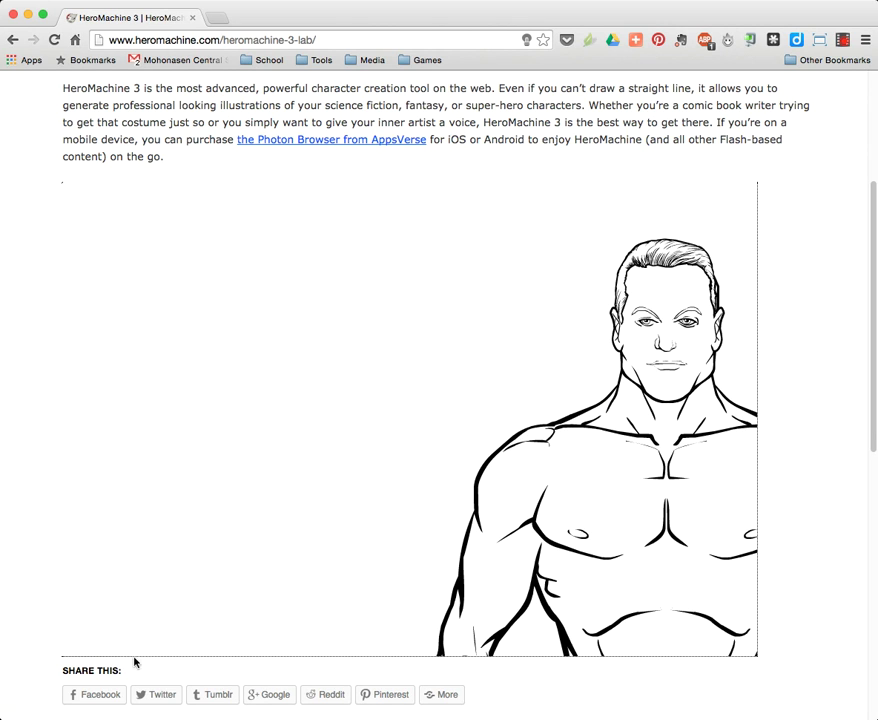
{"action": "left_click", "coordinate": [110, 645]}
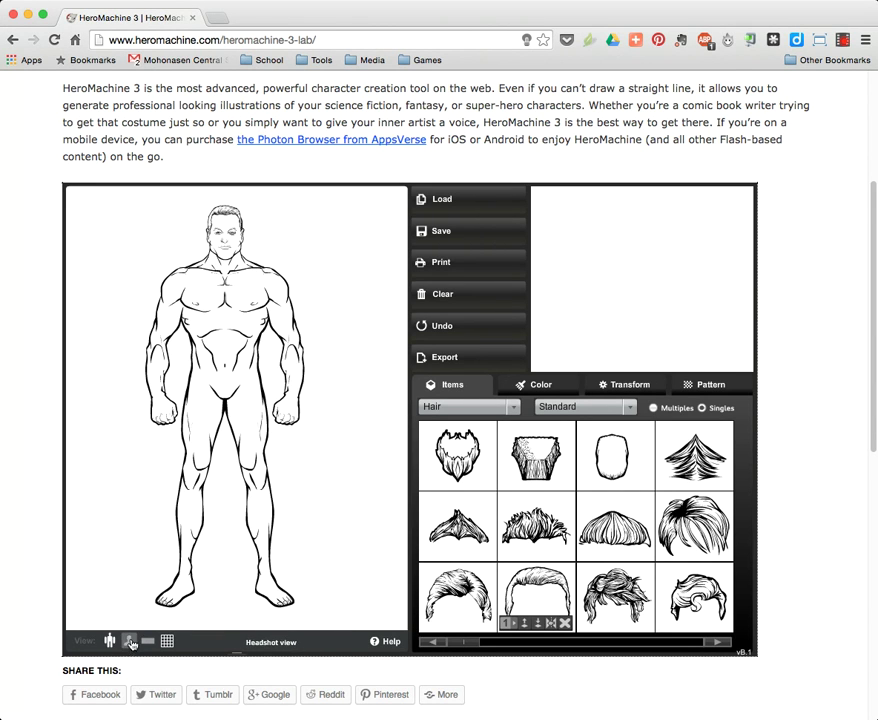
{"action": "left_click", "coordinate": [147, 641]}
{"action": "left_click", "coordinate": [110, 641]}
{"action": "left_click", "coordinate": [167, 641]}
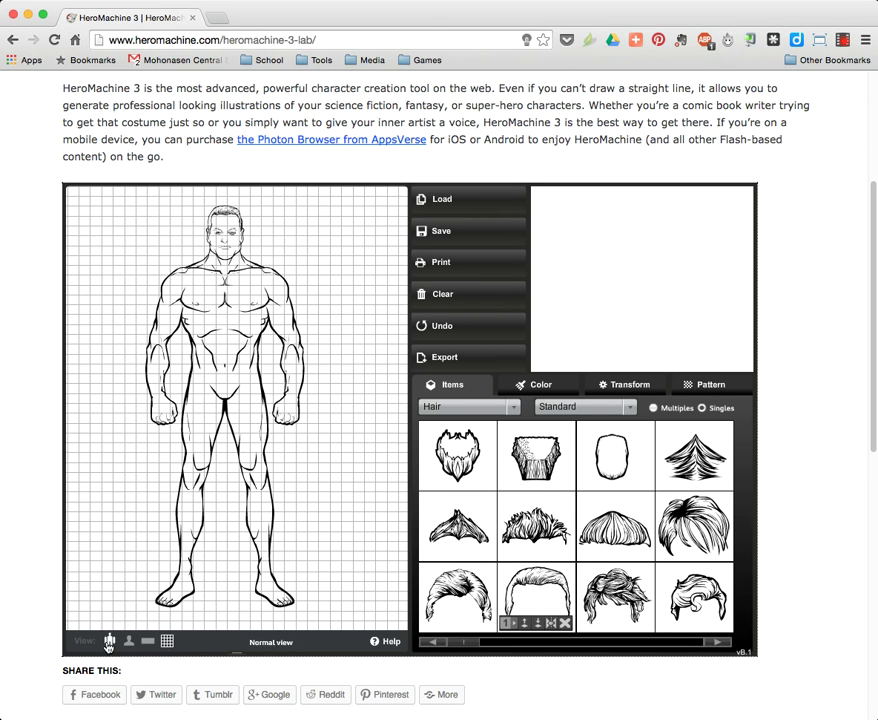
{"action": "left_click", "coordinate": [129, 642]}
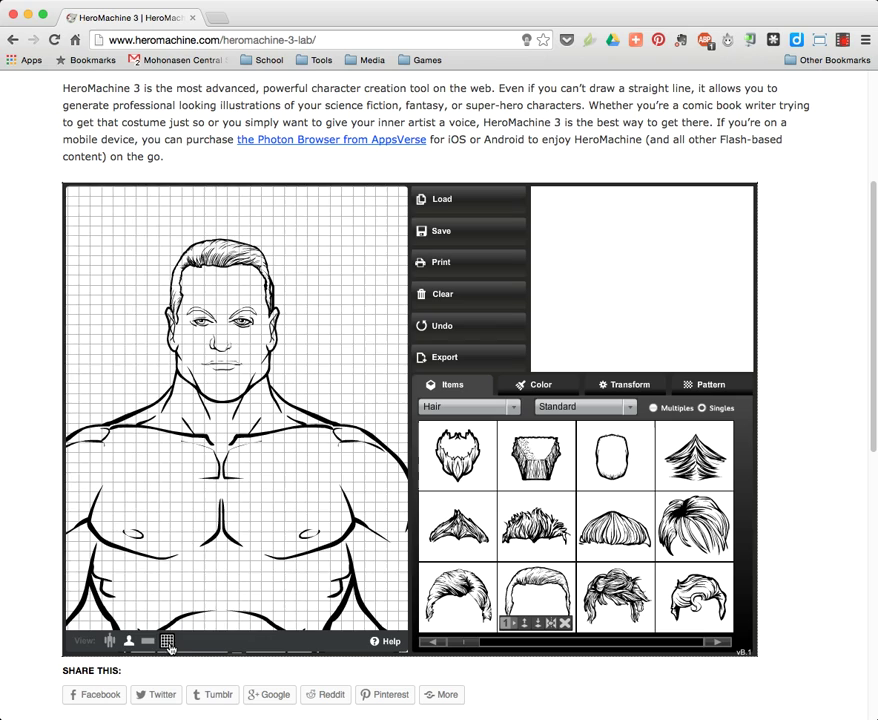
{"action": "left_click", "coordinate": [167, 641]}
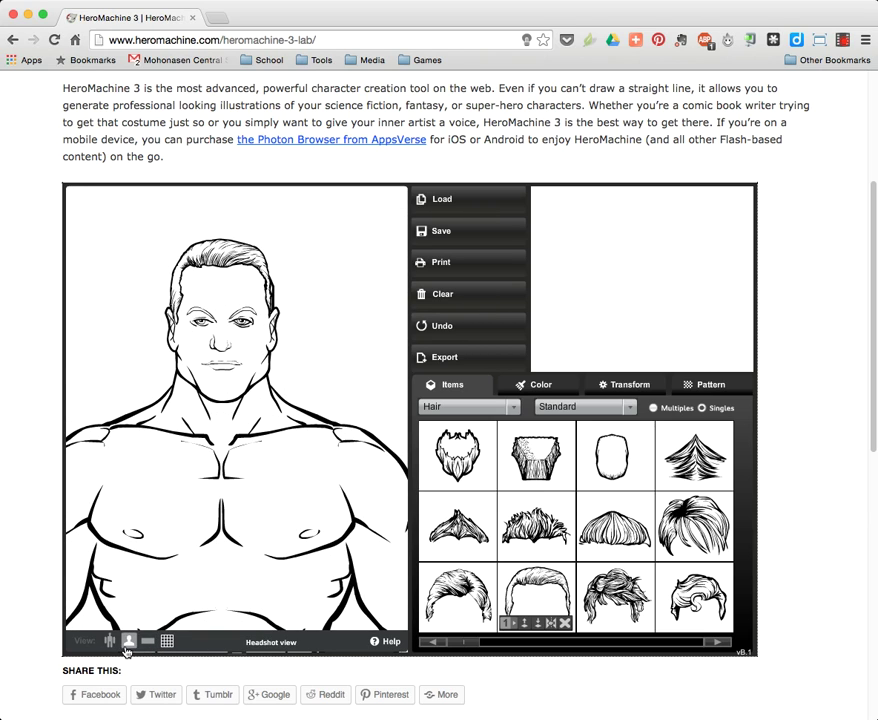
{"action": "left_click", "coordinate": [110, 641]}
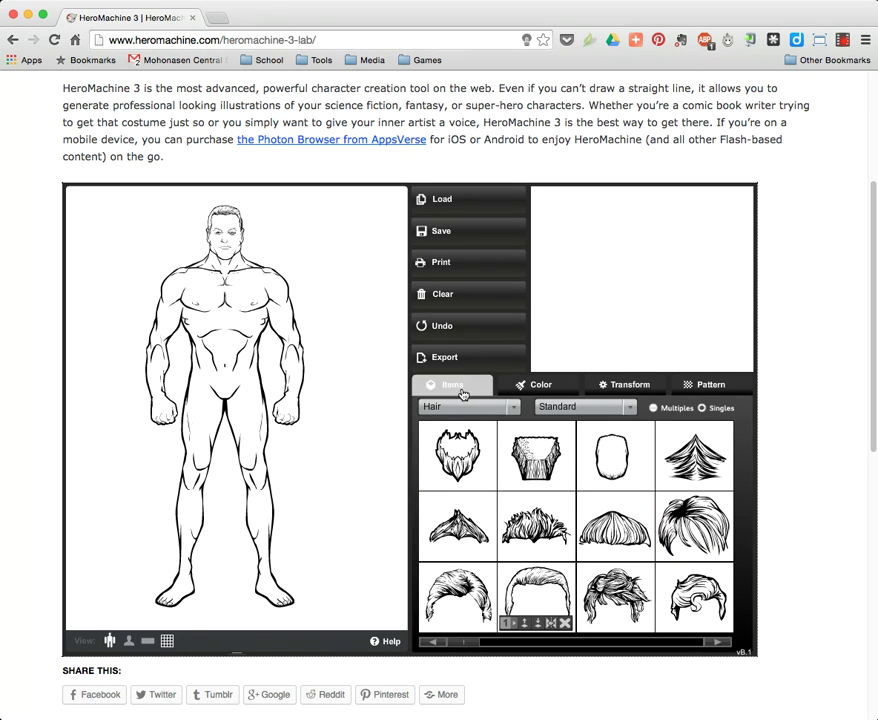
- Choose the Body category and show its preset colour palette
{"action": "left_click", "coordinate": [512, 407]}
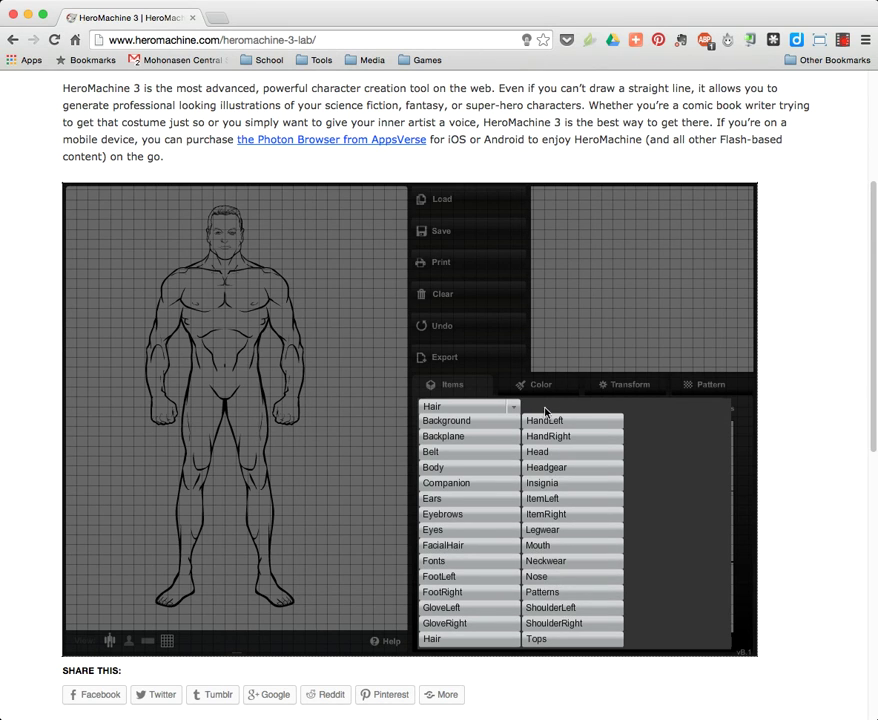
{"action": "left_click", "coordinate": [457, 467]}
{"action": "left_click", "coordinate": [527, 386]}
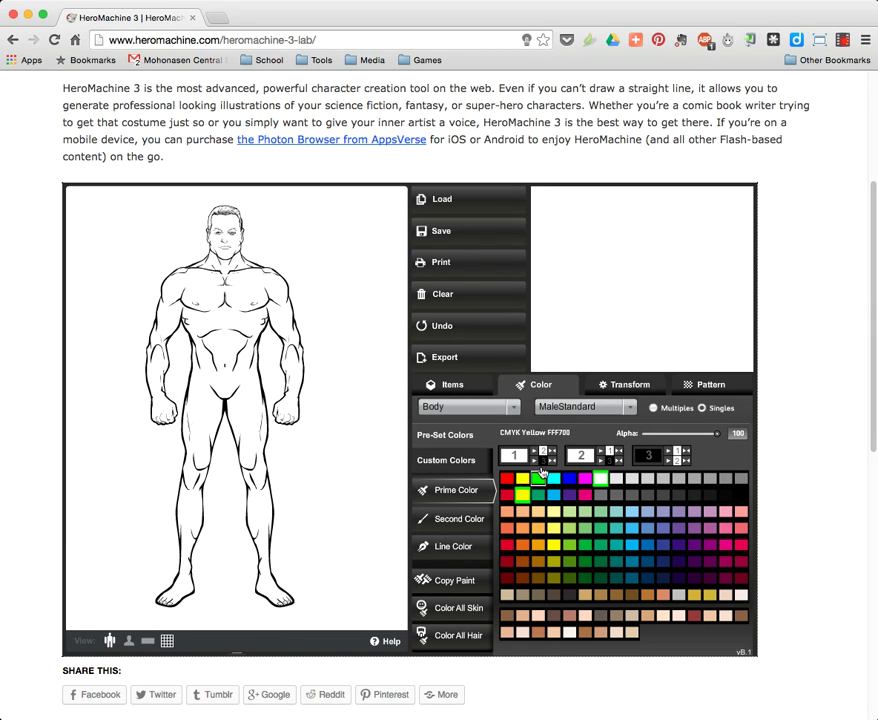
- Check the body's Transform controls, then display its Pattern swatches
{"action": "left_click", "coordinate": [632, 388]}
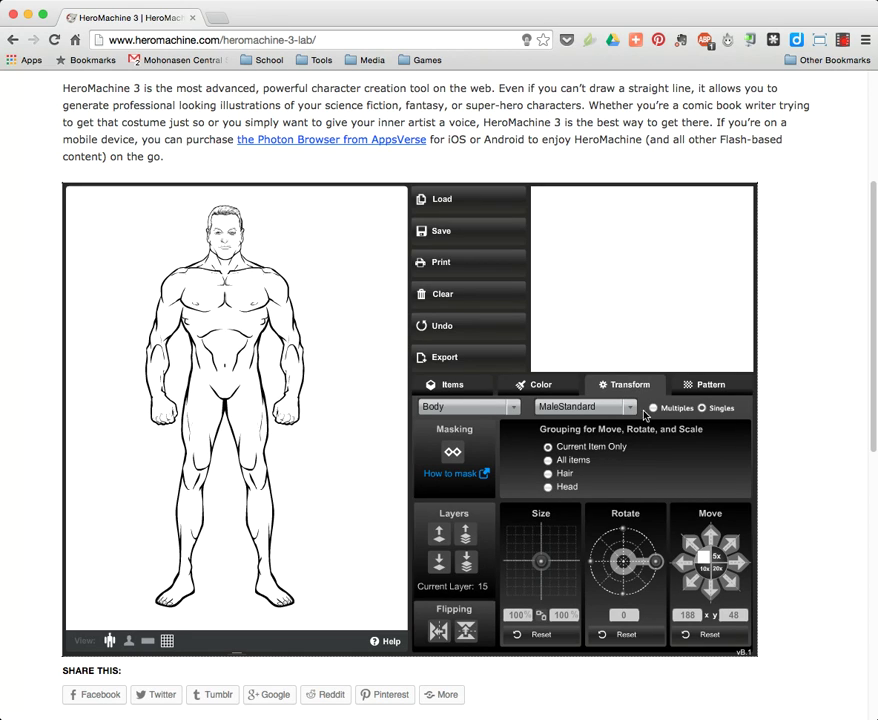
{"action": "left_click", "coordinate": [701, 388]}
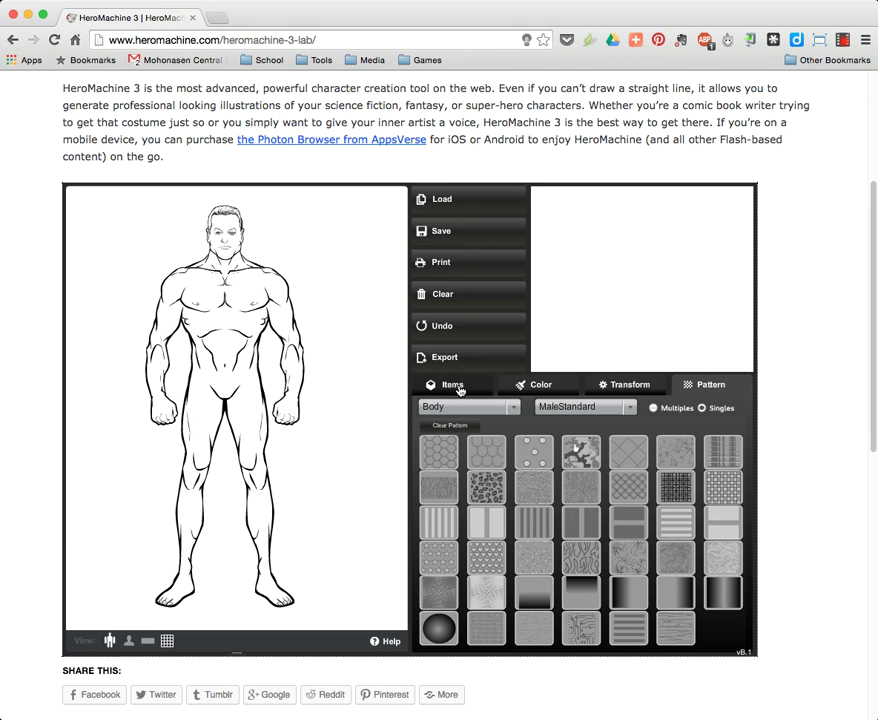
- Return to the body thumbnails and zoom the canvas to a head-and-shoulders close-up
{"action": "left_click", "coordinate": [459, 389]}
{"action": "scroll", "coordinate": [776, 349], "scroll_direction": "up", "scroll_amount": 5}
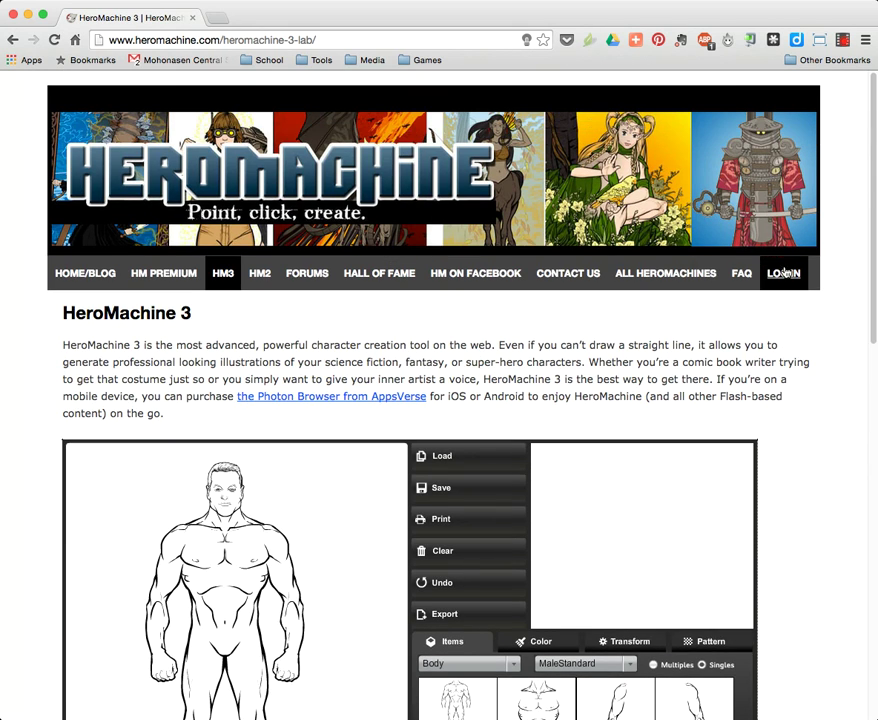
{"action": "scroll", "coordinate": [786, 462], "scroll_direction": "down", "scroll_amount": 1}
{"action": "scroll", "coordinate": [786, 462], "scroll_direction": "down", "scroll_amount": 5}
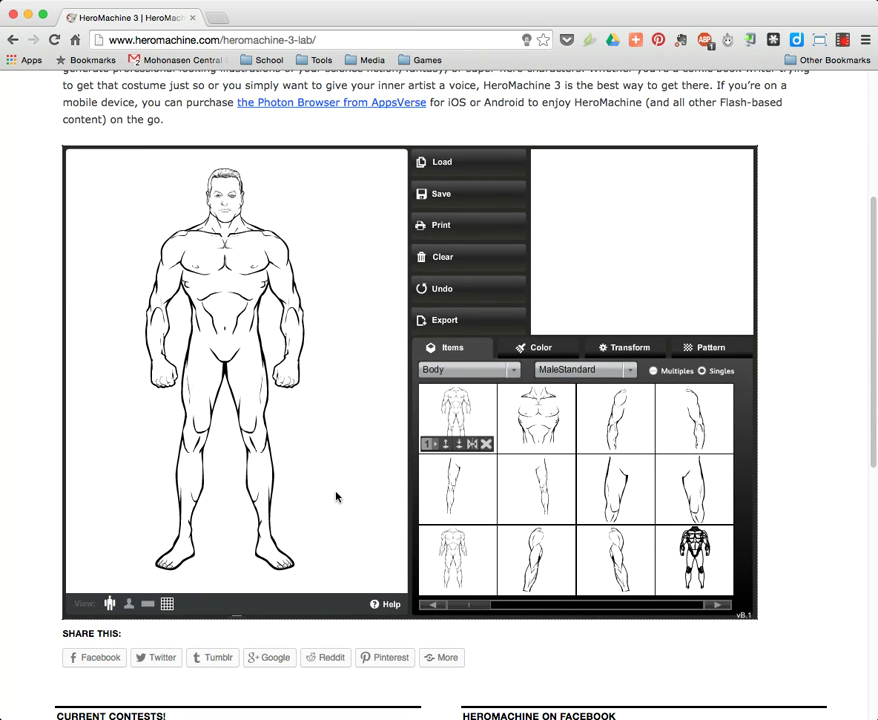
{"action": "left_click", "coordinate": [129, 603]}
- Delete the hair and both ears from the figure's head
{"action": "left_click", "coordinate": [212, 222]}
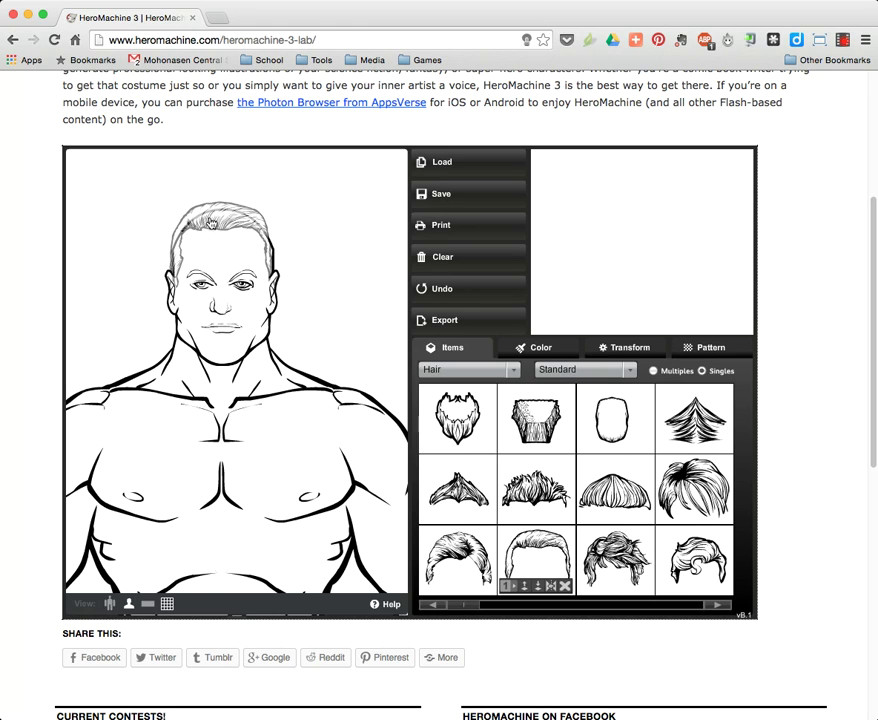
{"action": "left_click", "coordinate": [566, 588]}
{"action": "left_click", "coordinate": [273, 298]}
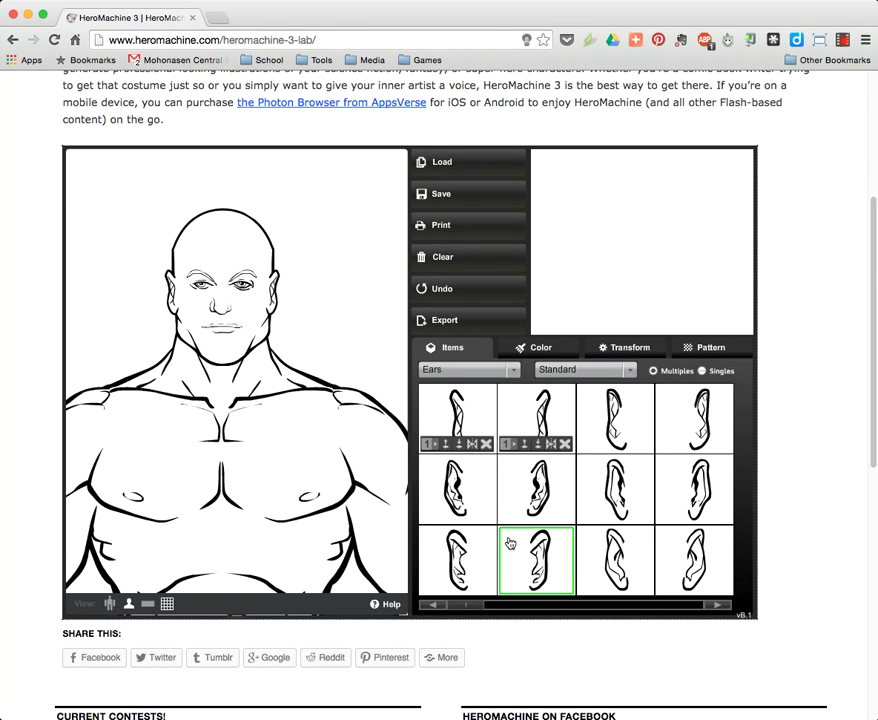
{"action": "left_click", "coordinate": [565, 443]}
{"action": "left_click", "coordinate": [487, 444]}
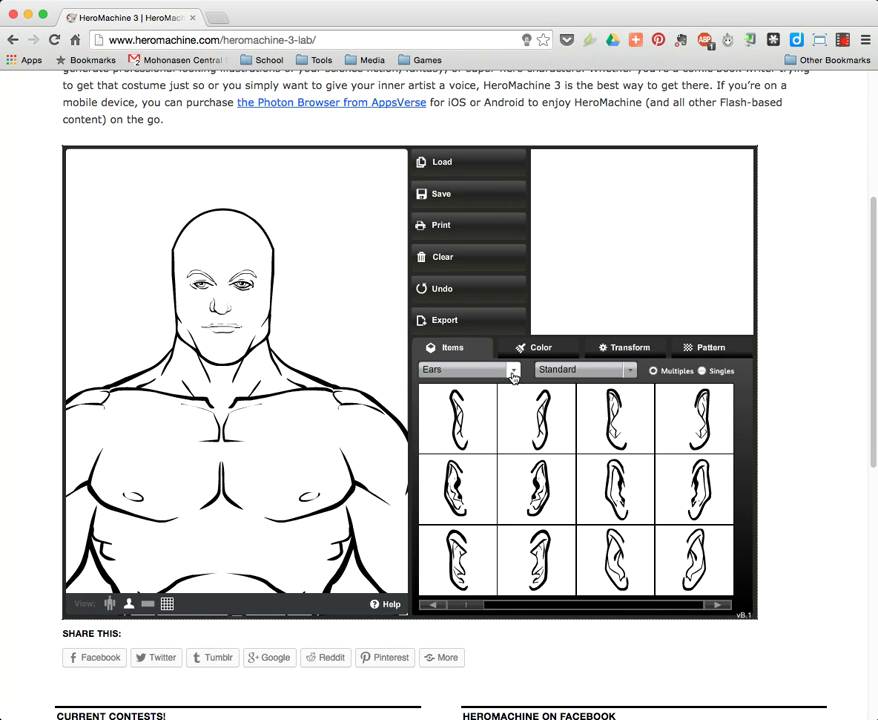
- Browse the Body and Head style sets, ending with MaleStandard Head items listed
{"action": "left_click", "coordinate": [513, 373]}
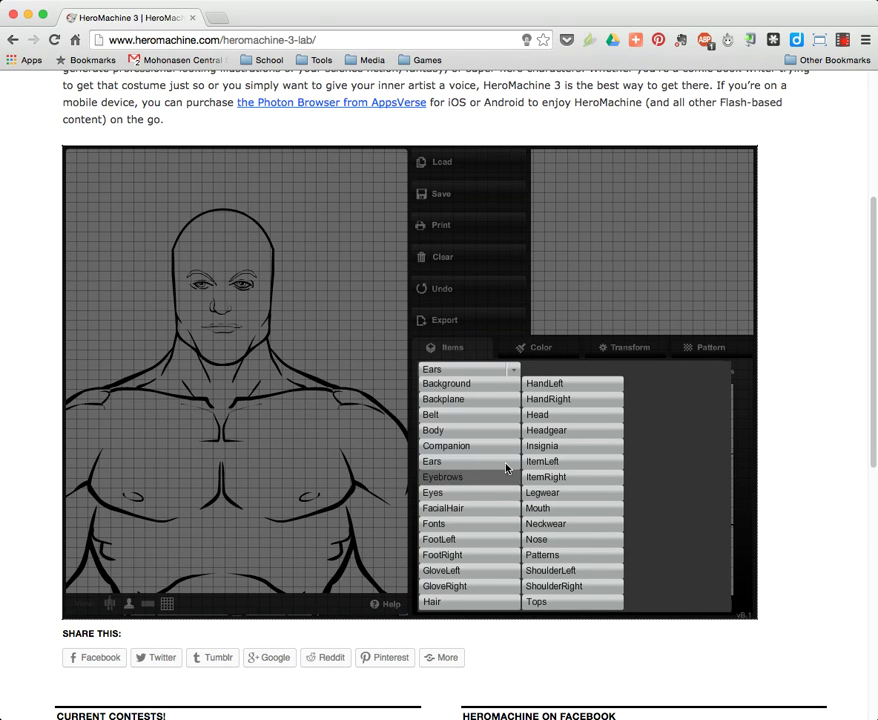
{"action": "left_click", "coordinate": [479, 433]}
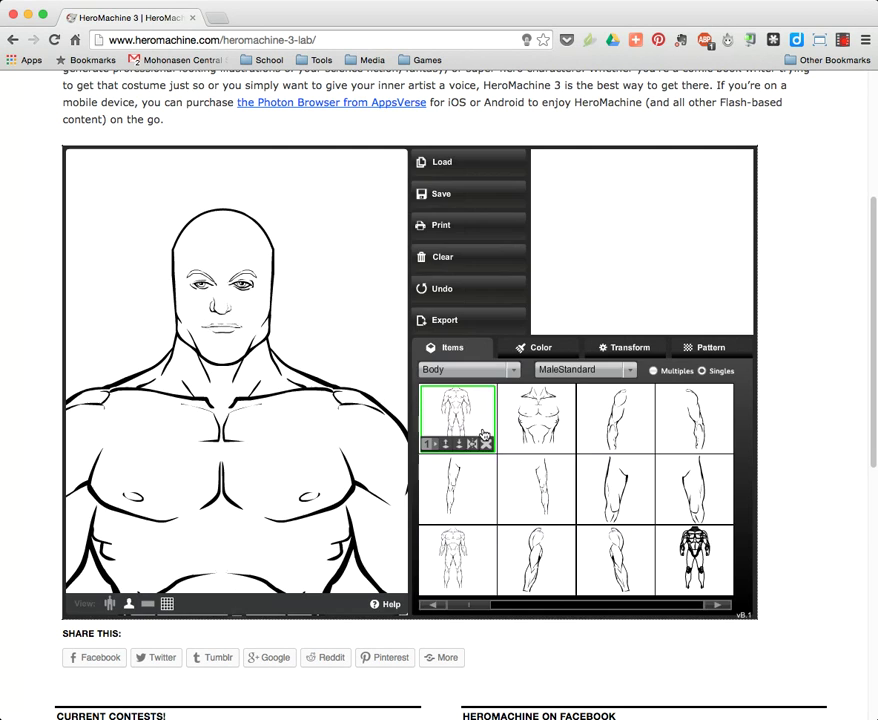
{"action": "left_click", "coordinate": [630, 370]}
{"action": "left_click", "coordinate": [545, 370]}
{"action": "left_click", "coordinate": [513, 370]}
{"action": "left_click", "coordinate": [559, 413]}
{"action": "left_click", "coordinate": [627, 370]}
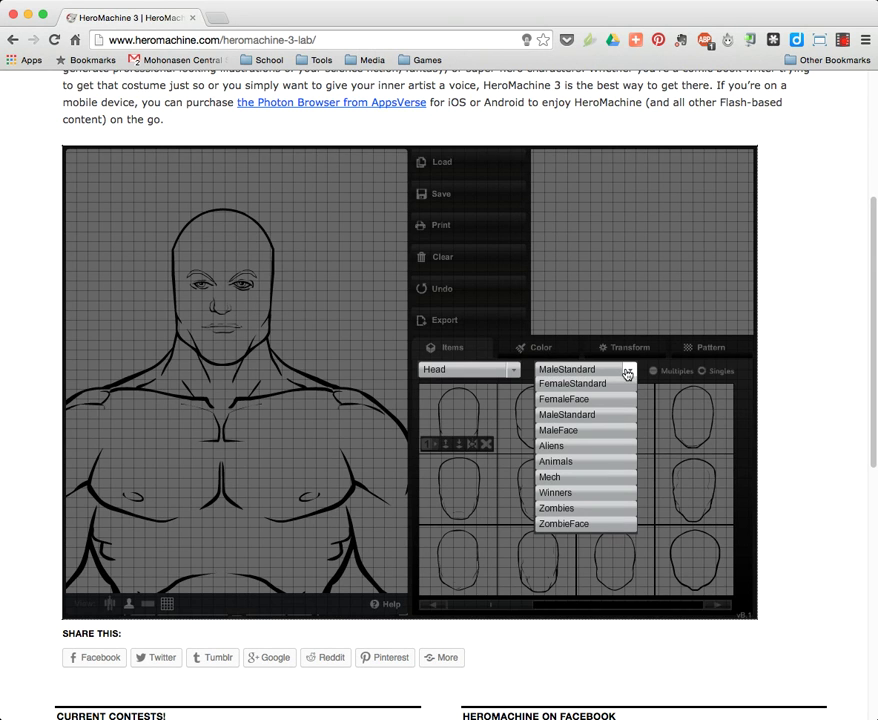
{"action": "left_click", "coordinate": [593, 432]}
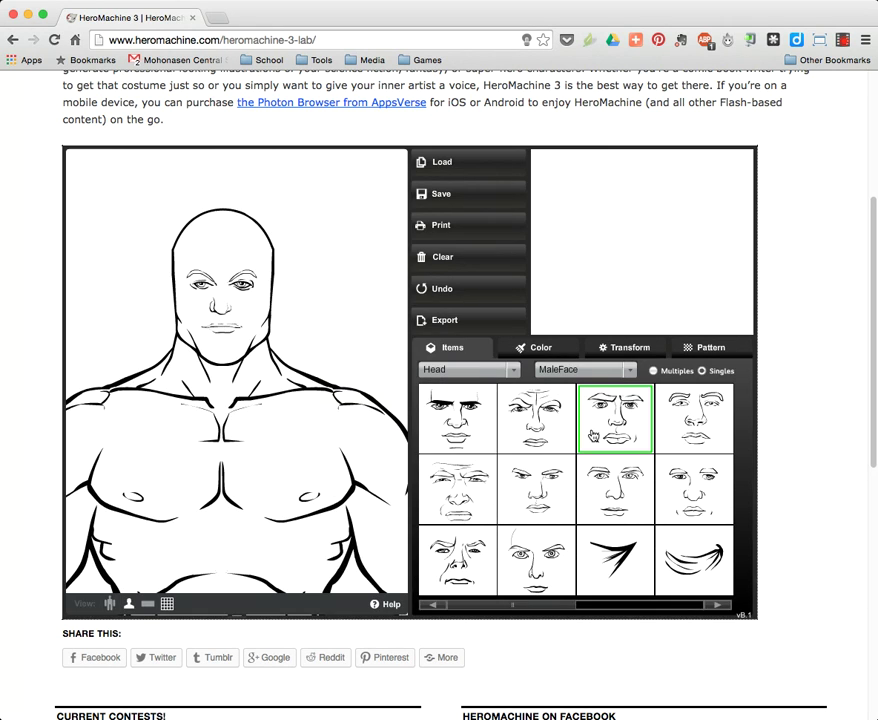
{"action": "left_click", "coordinate": [628, 370]}
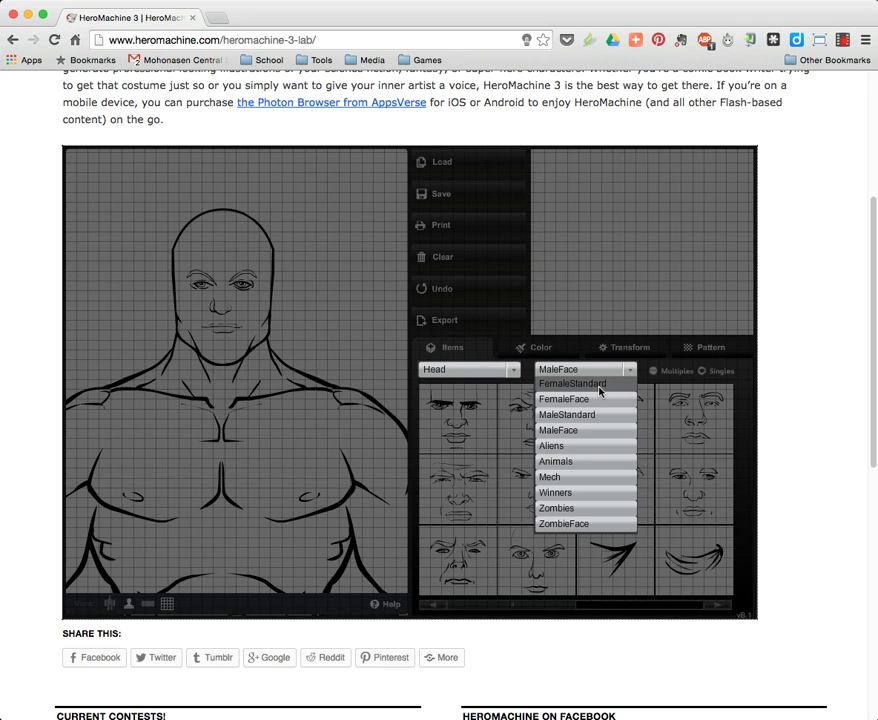
{"action": "left_click", "coordinate": [513, 370]}
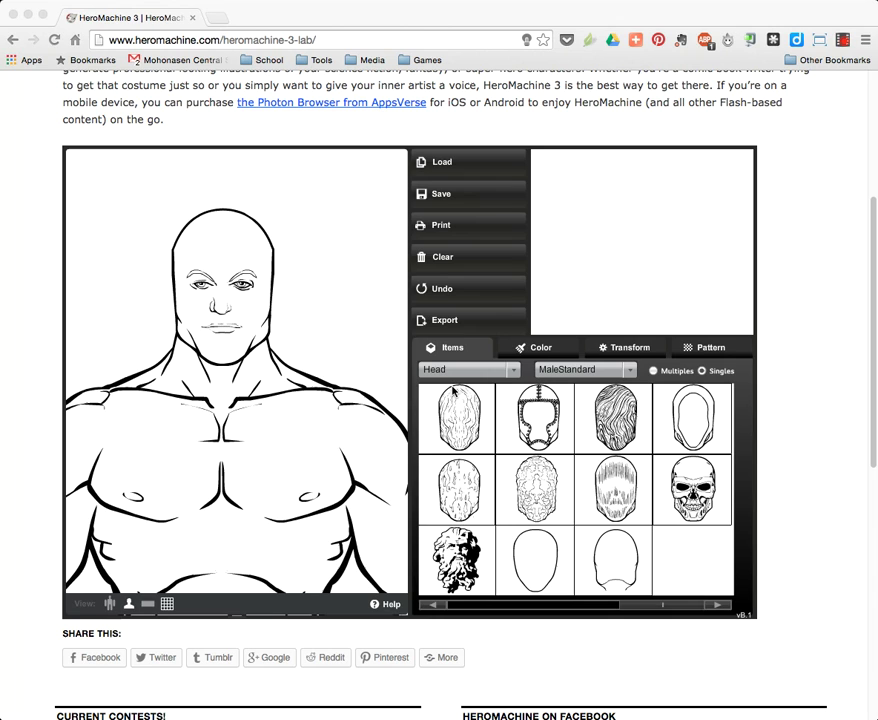
- Remove the eyes and both eyebrows from the face
{"action": "left_click", "coordinate": [243, 285]}
{"action": "left_click", "coordinate": [550, 445]}
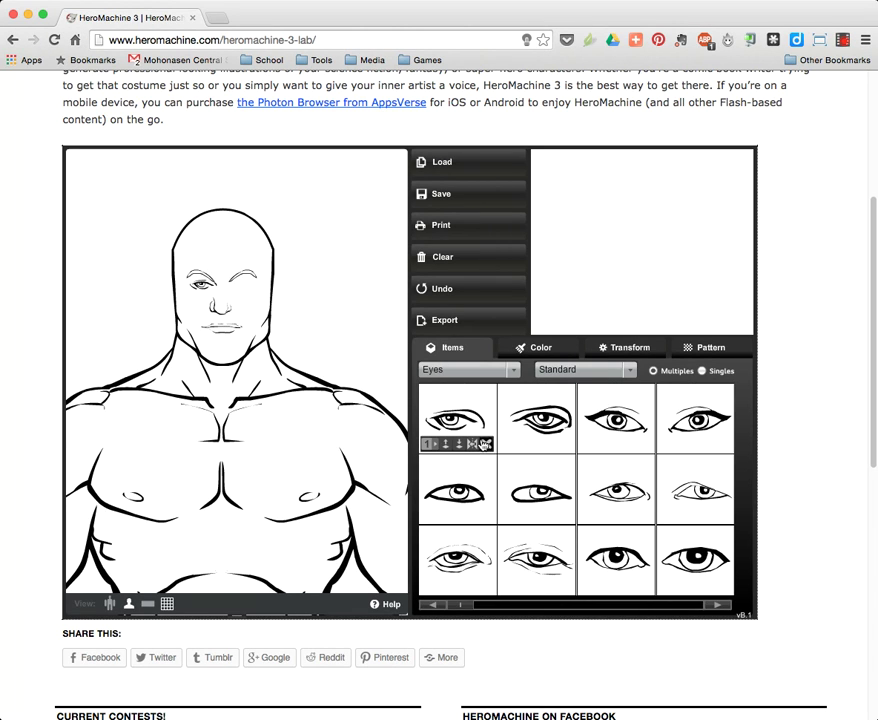
{"action": "left_click", "coordinate": [437, 433]}
{"action": "left_click", "coordinate": [249, 283]}
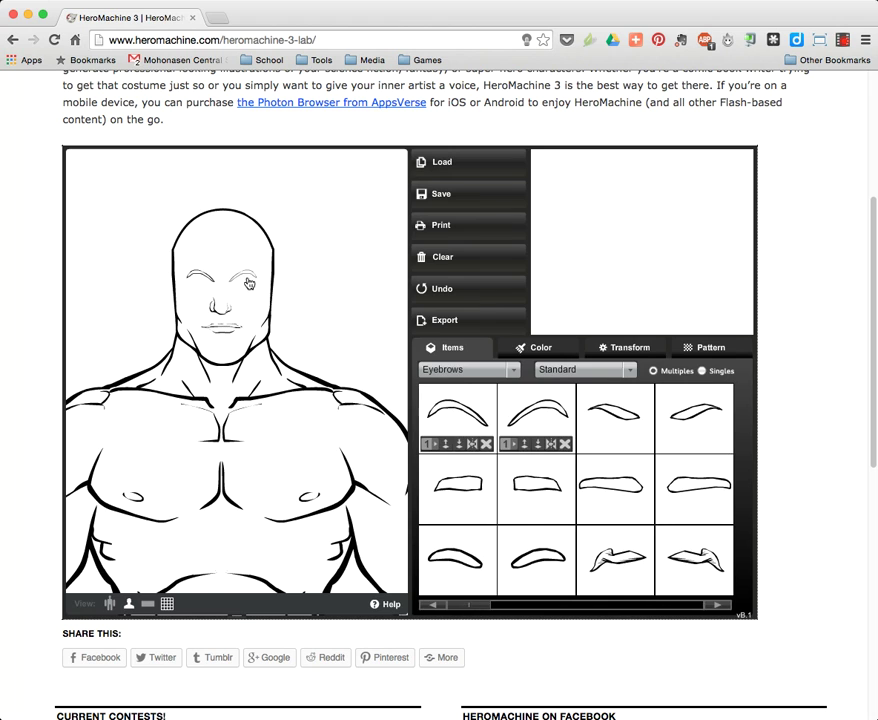
{"action": "left_click", "coordinate": [565, 443]}
{"action": "left_click", "coordinate": [486, 443]}
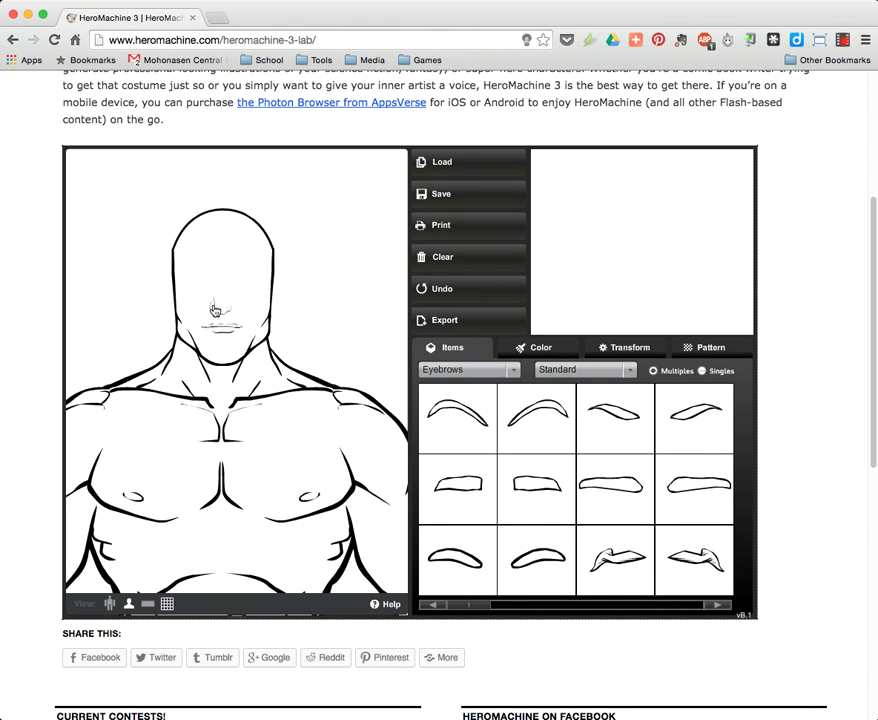
- Delete the nose and mouth, then go back to browsing Head styles
{"action": "left_click", "coordinate": [212, 308]}
{"action": "left_click", "coordinate": [480, 578]}
{"action": "left_click", "coordinate": [486, 587]}
{"action": "left_click", "coordinate": [231, 329]}
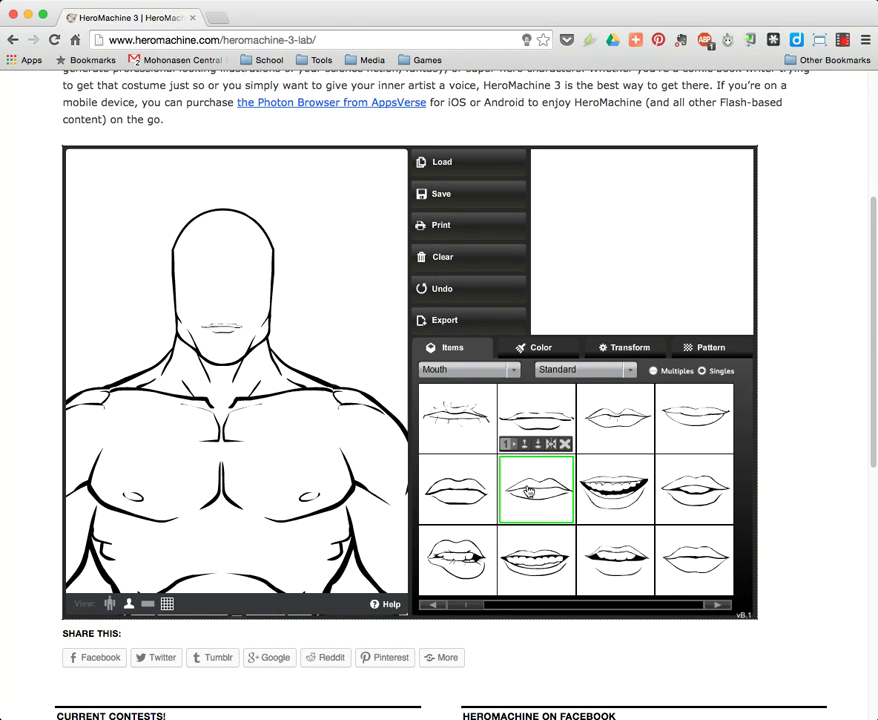
{"action": "left_click", "coordinate": [565, 443]}
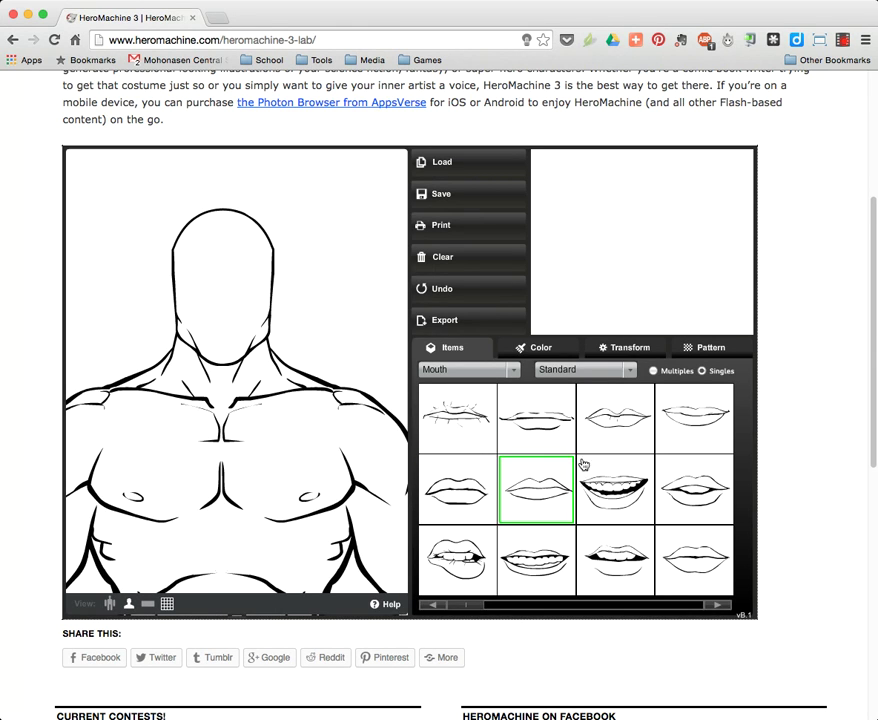
{"action": "left_click", "coordinate": [514, 372]}
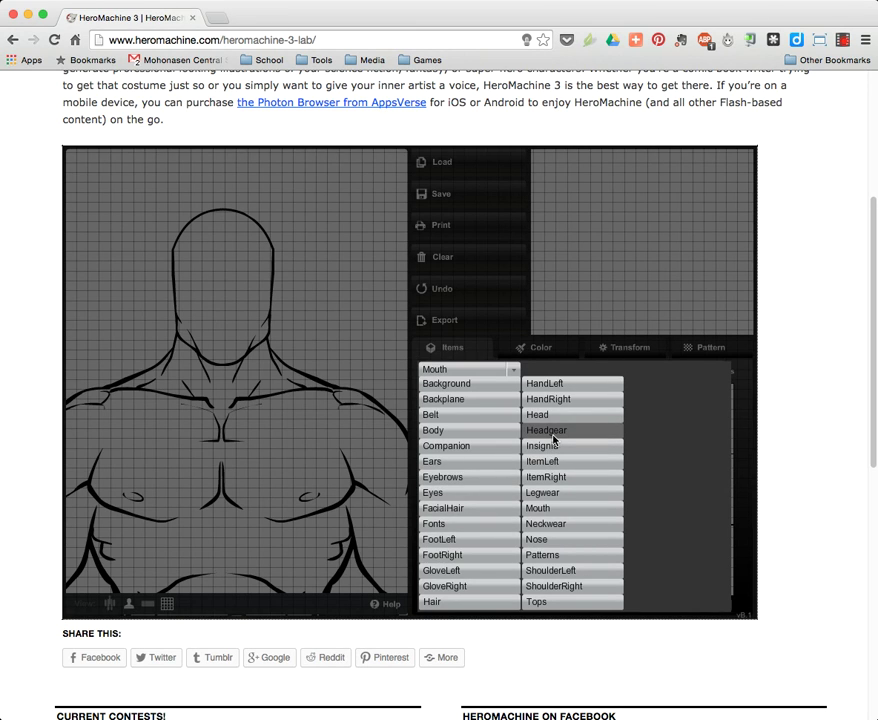
{"action": "left_click", "coordinate": [538, 508]}
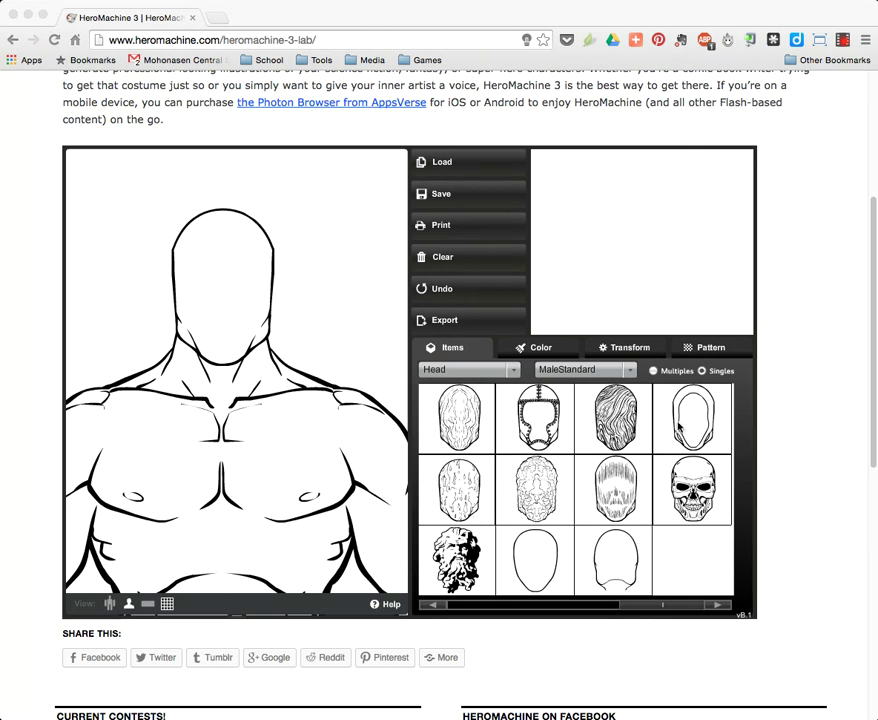
- Apply the fourth Head item, a hood, and switch to the Body category
{"action": "left_click", "coordinate": [690, 424]}
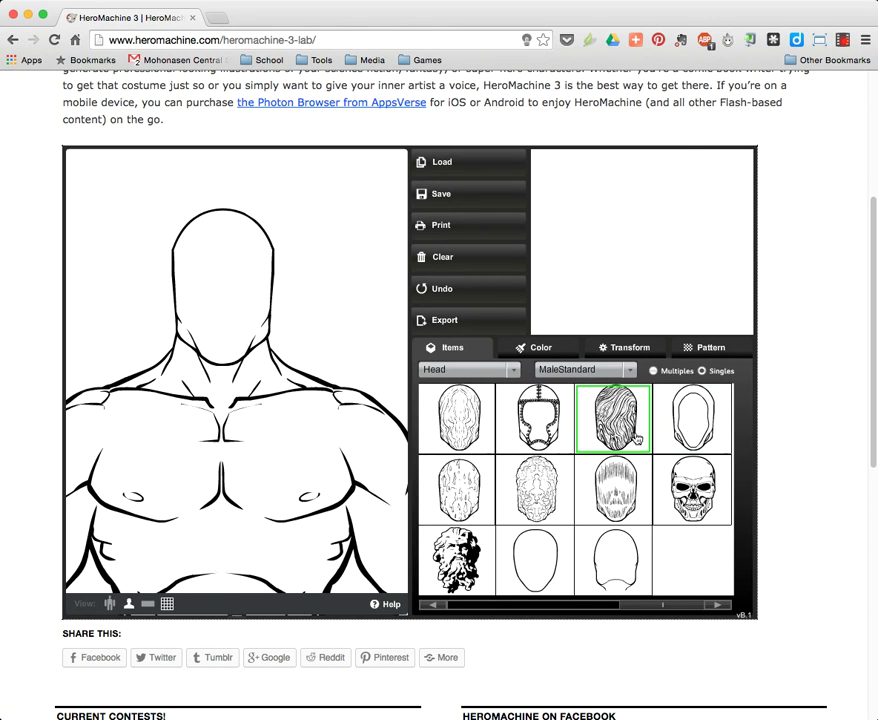
{"action": "left_click", "coordinate": [690, 415]}
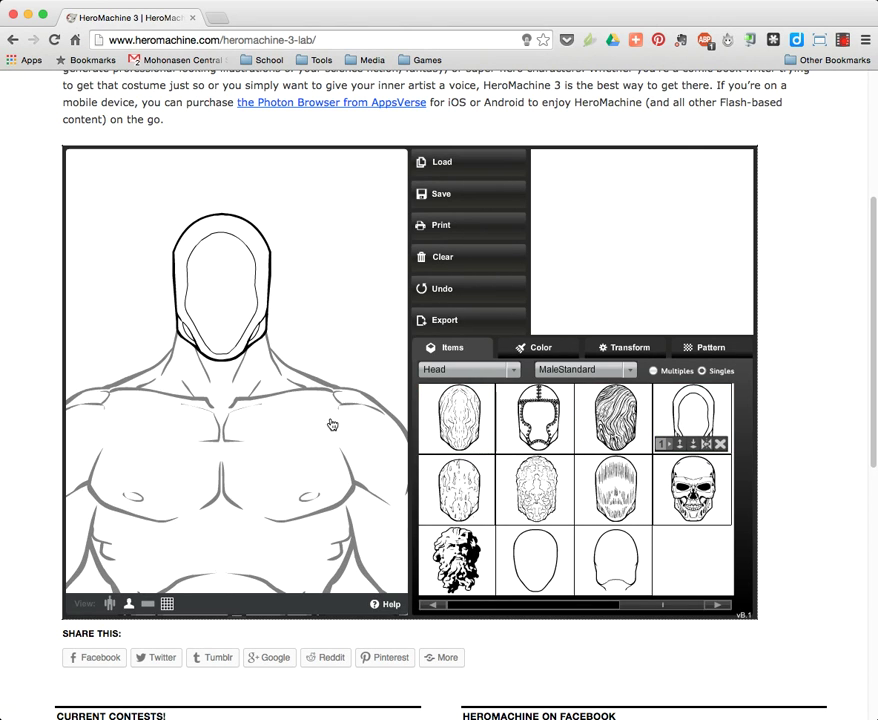
{"action": "left_click", "coordinate": [515, 371]}
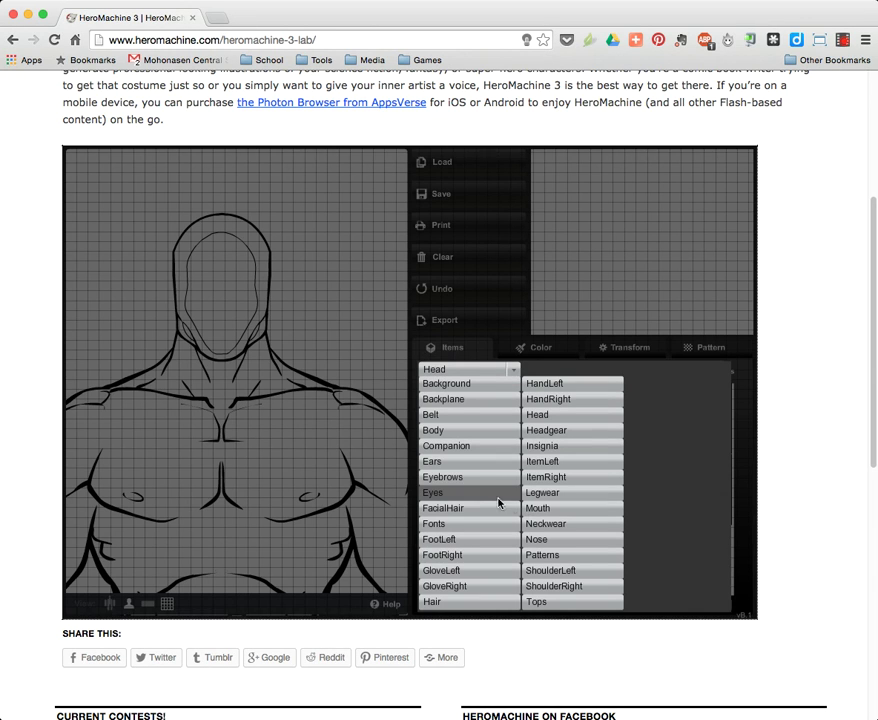
{"action": "left_click", "coordinate": [438, 432]}
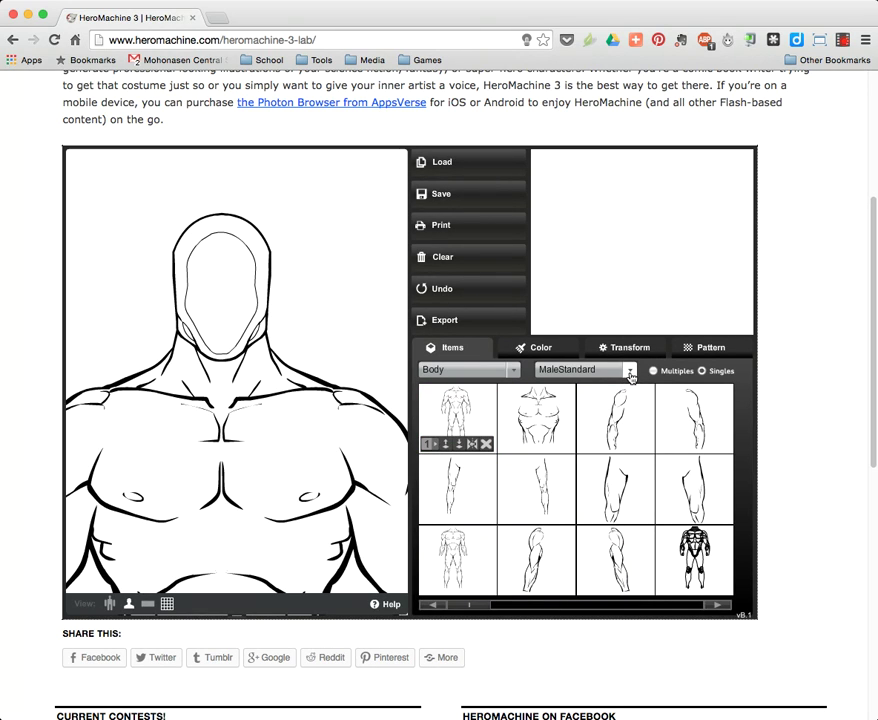
- Browse the Body style sets, trying MaleMilitary
{"action": "left_click", "coordinate": [718, 605]}
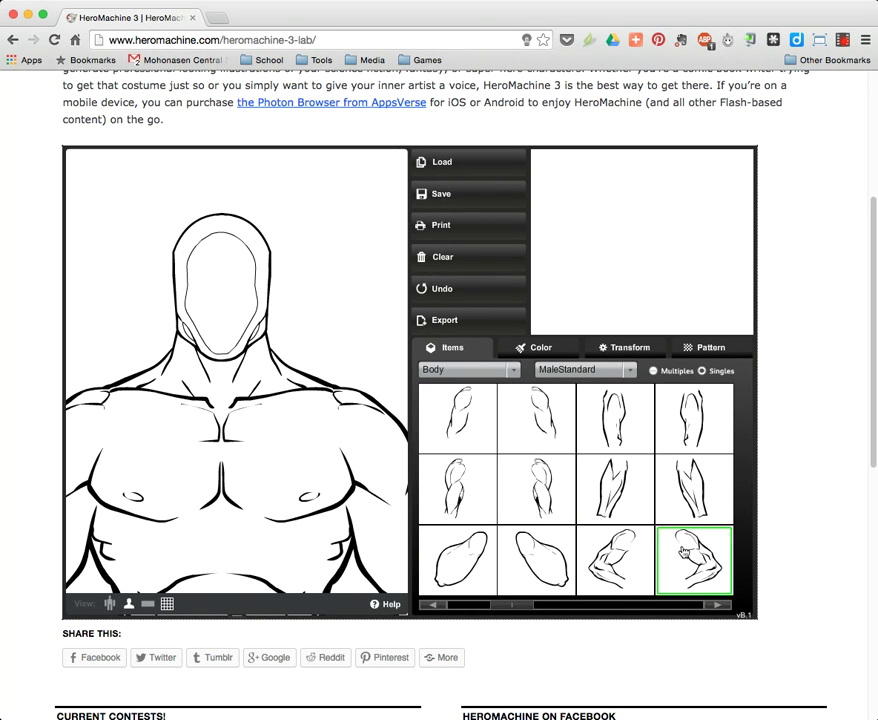
{"action": "left_click", "coordinate": [629, 370]}
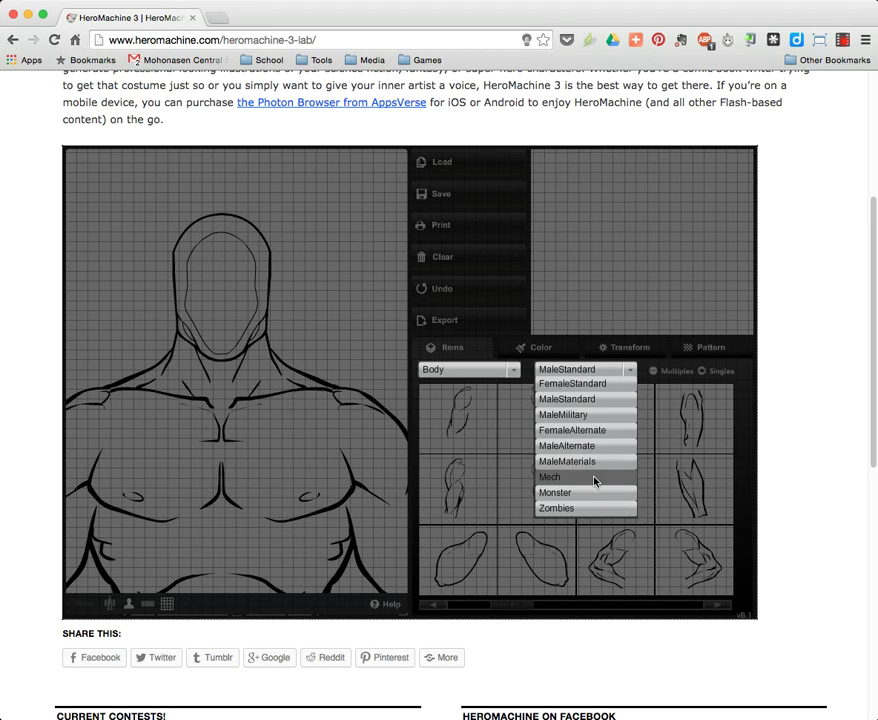
{"action": "left_click", "coordinate": [586, 415]}
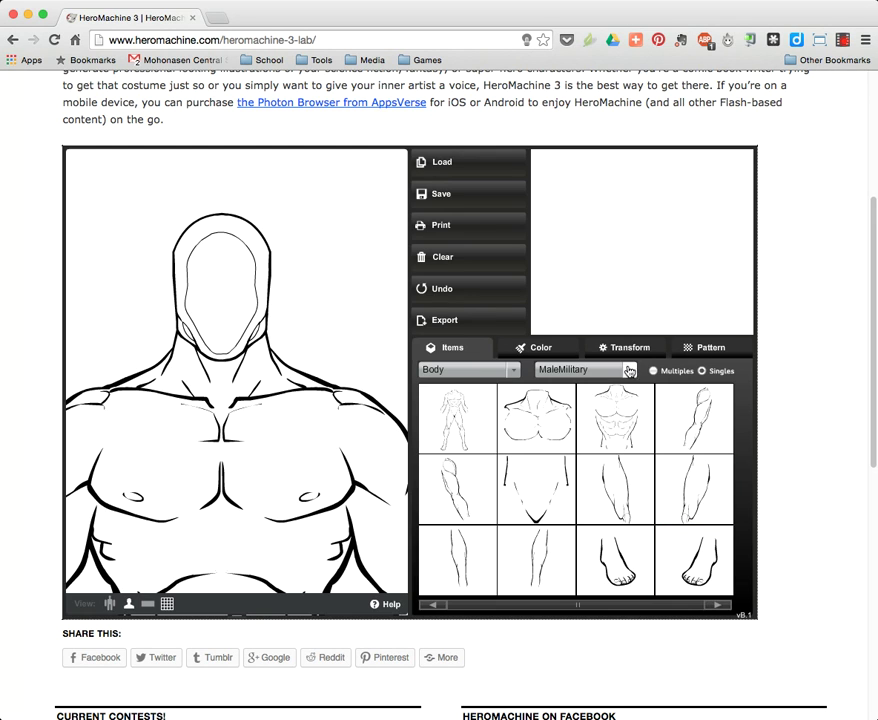
{"action": "left_click", "coordinate": [628, 371]}
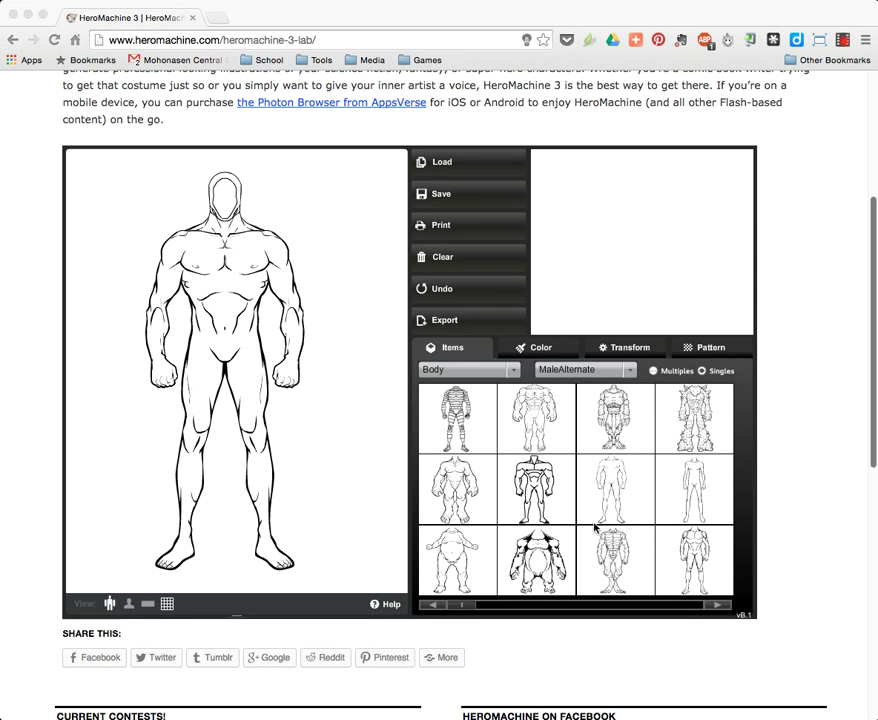
- Page through the body styles and dress the figure in a MaleMaterials bodysuit
{"action": "left_click", "coordinate": [720, 607]}
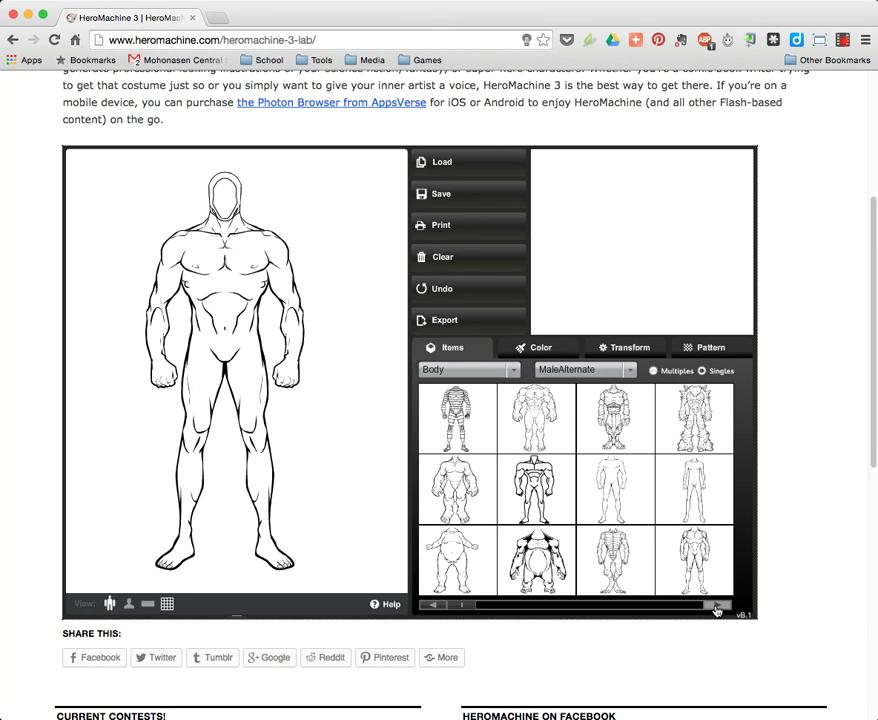
{"action": "left_click", "coordinate": [716, 607]}
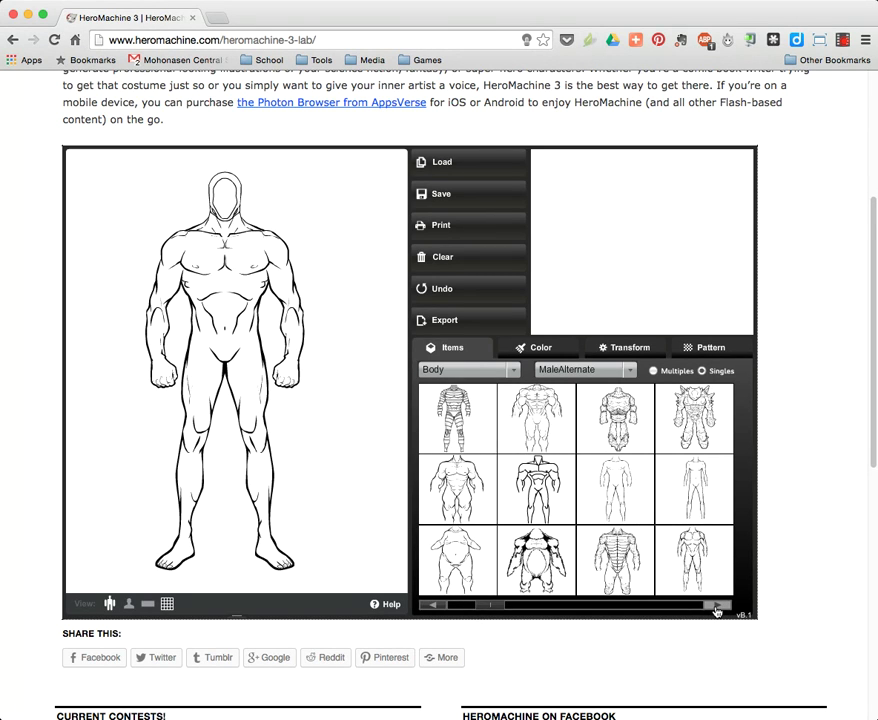
{"action": "left_click", "coordinate": [716, 607]}
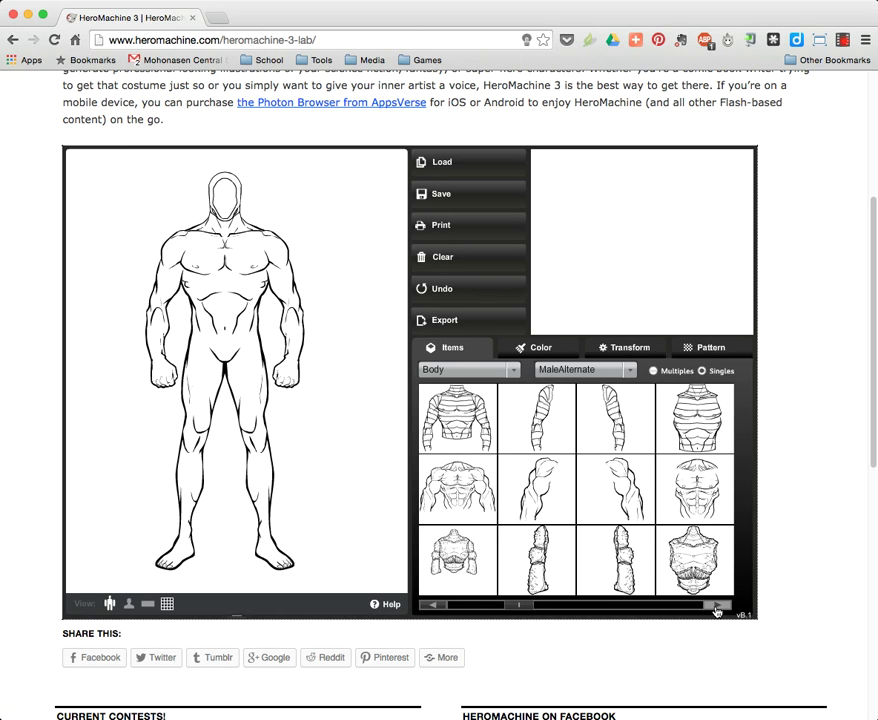
{"action": "left_click", "coordinate": [716, 607]}
{"action": "left_click", "coordinate": [716, 607]}
{"action": "left_click", "coordinate": [716, 607]}
{"action": "left_click", "coordinate": [716, 607]}
{"action": "left_click", "coordinate": [716, 607]}
{"action": "left_click", "coordinate": [432, 606]}
{"action": "left_click", "coordinate": [432, 606]}
{"action": "left_click", "coordinate": [432, 606]}
{"action": "left_click", "coordinate": [432, 606]}
{"action": "left_click", "coordinate": [432, 606]}
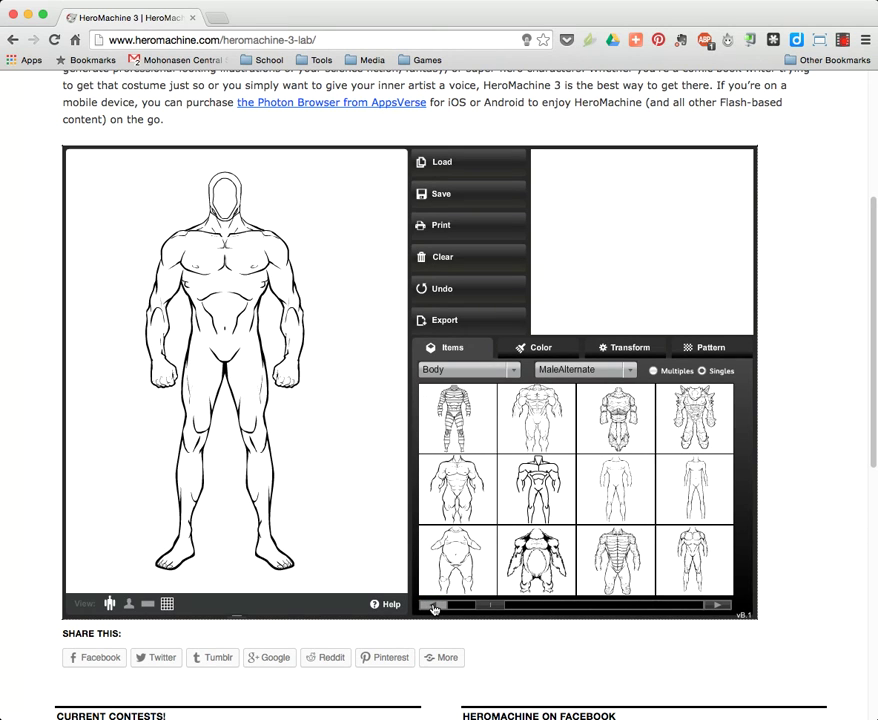
{"action": "left_click", "coordinate": [432, 606]}
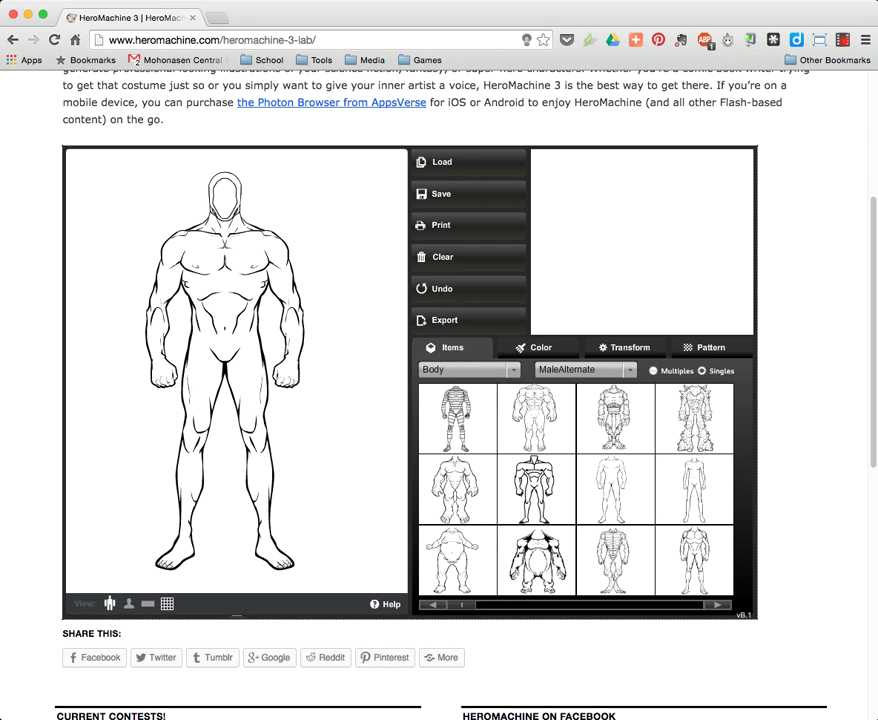
{"action": "left_click", "coordinate": [695, 480]}
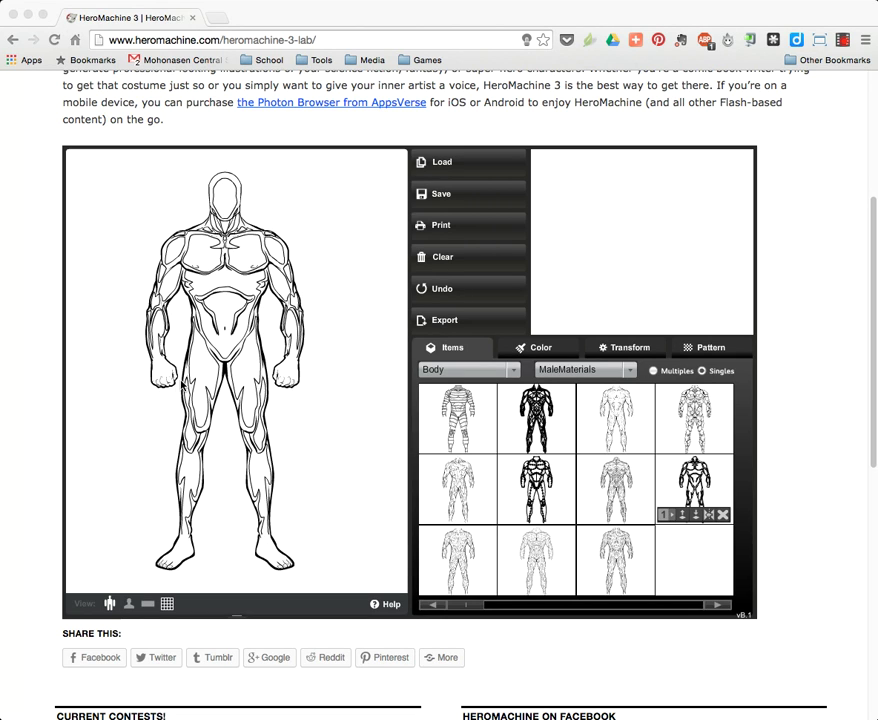
- Give the figure's feet a plain, smooth outline
{"action": "left_click", "coordinate": [183, 558]}
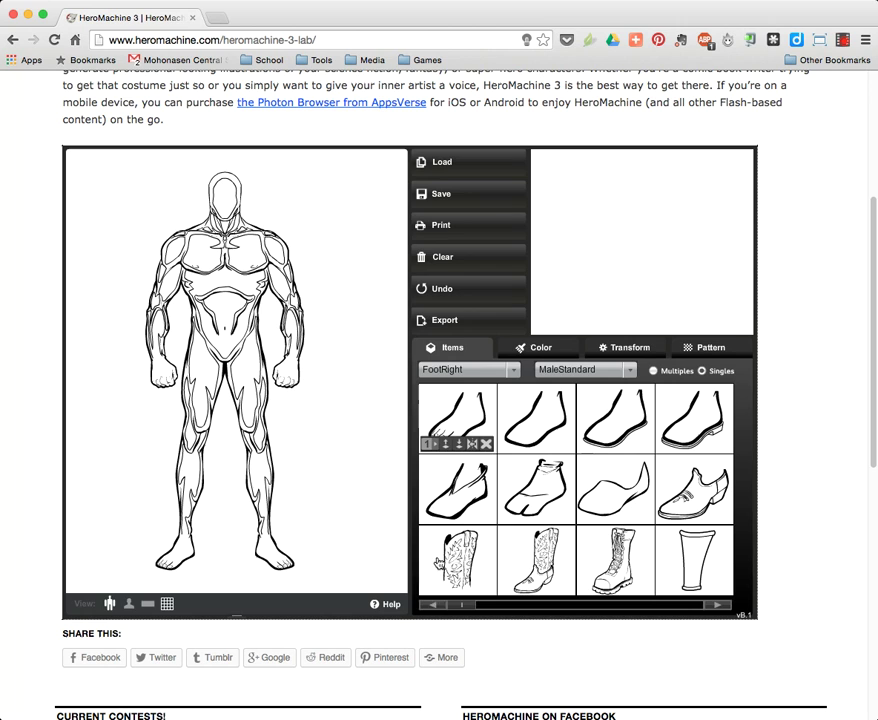
{"action": "left_click", "coordinate": [283, 563]}
{"action": "left_click", "coordinate": [536, 418]}
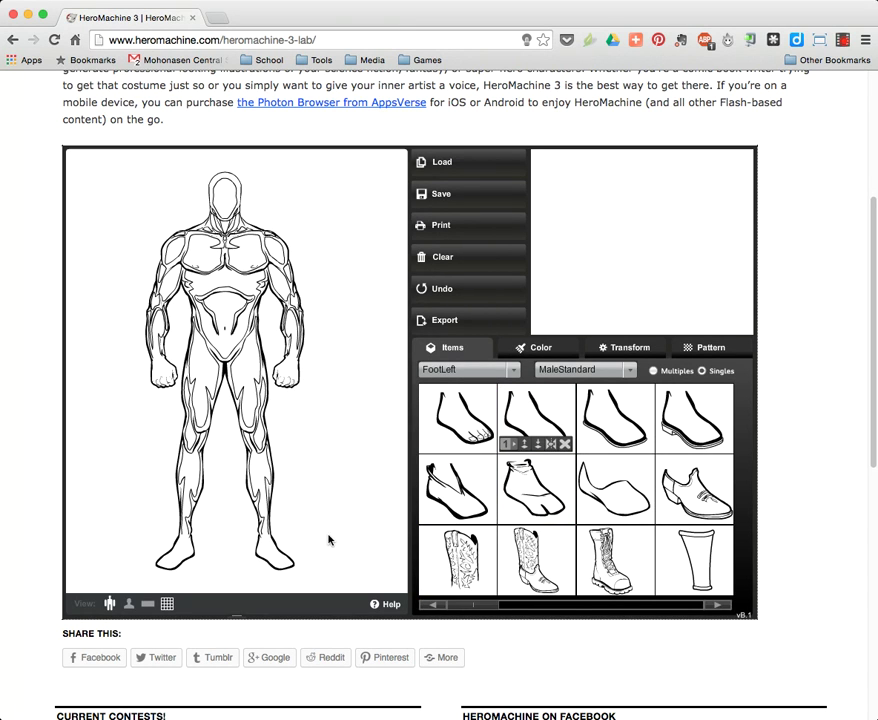
- Put the same clenched-fist style (row 3, column 3) on both hands
{"action": "left_click", "coordinate": [166, 383]}
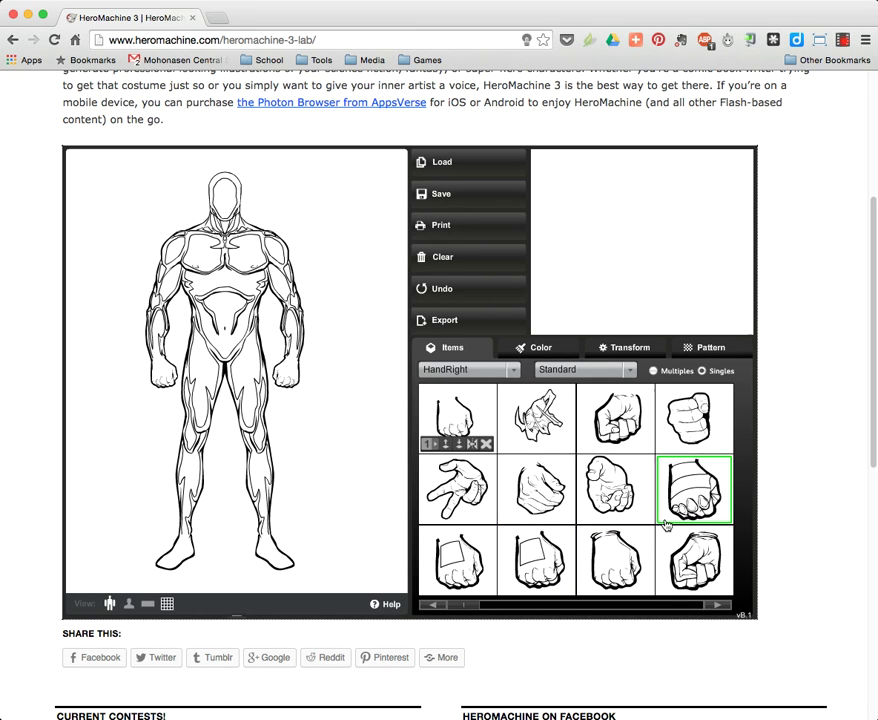
{"action": "left_click", "coordinate": [620, 578]}
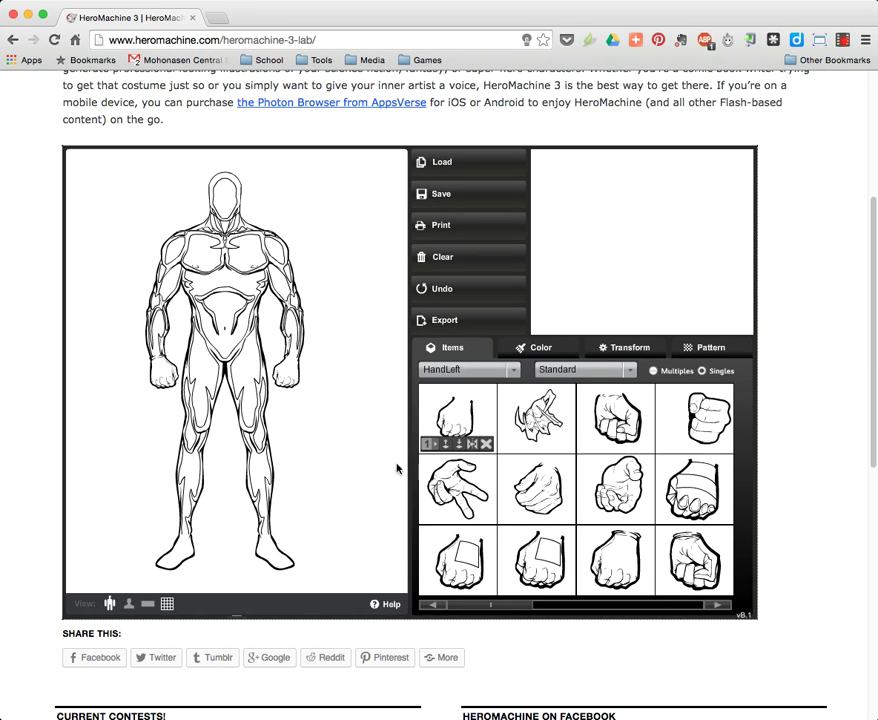
{"action": "left_click", "coordinate": [617, 567]}
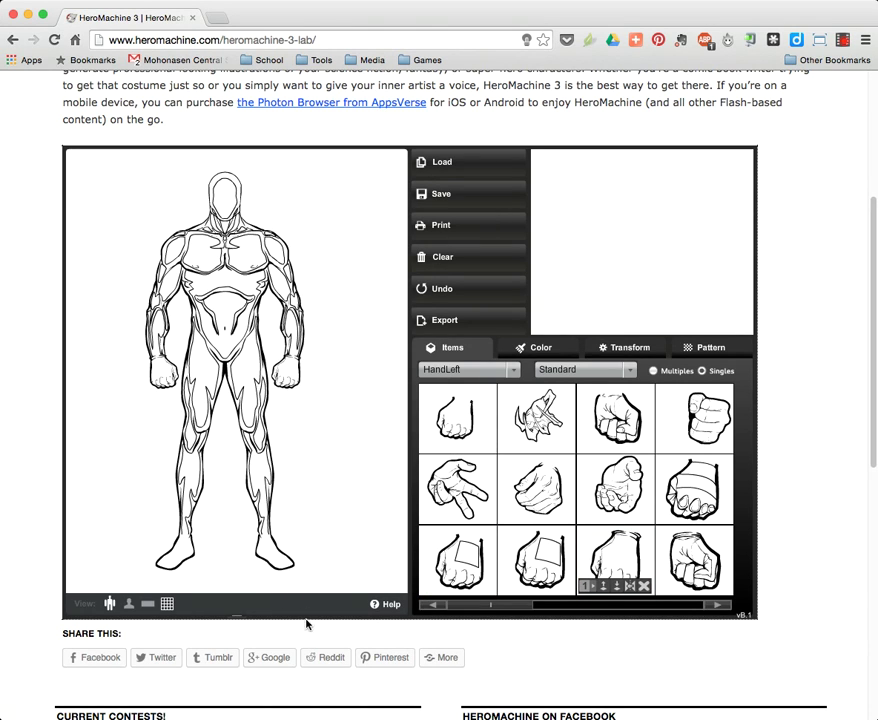
- Add the large feathered angel wings from the Backplane Wings set behind the figure
{"action": "left_click", "coordinate": [513, 371]}
{"action": "left_click", "coordinate": [471, 400]}
{"action": "left_click", "coordinate": [628, 370]}
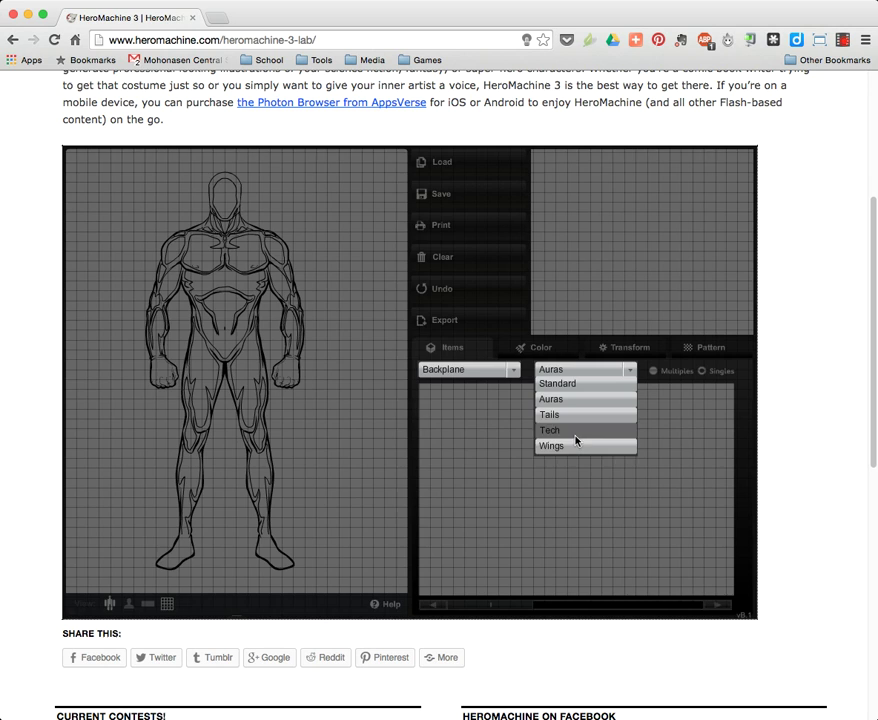
{"action": "left_click", "coordinate": [572, 447]}
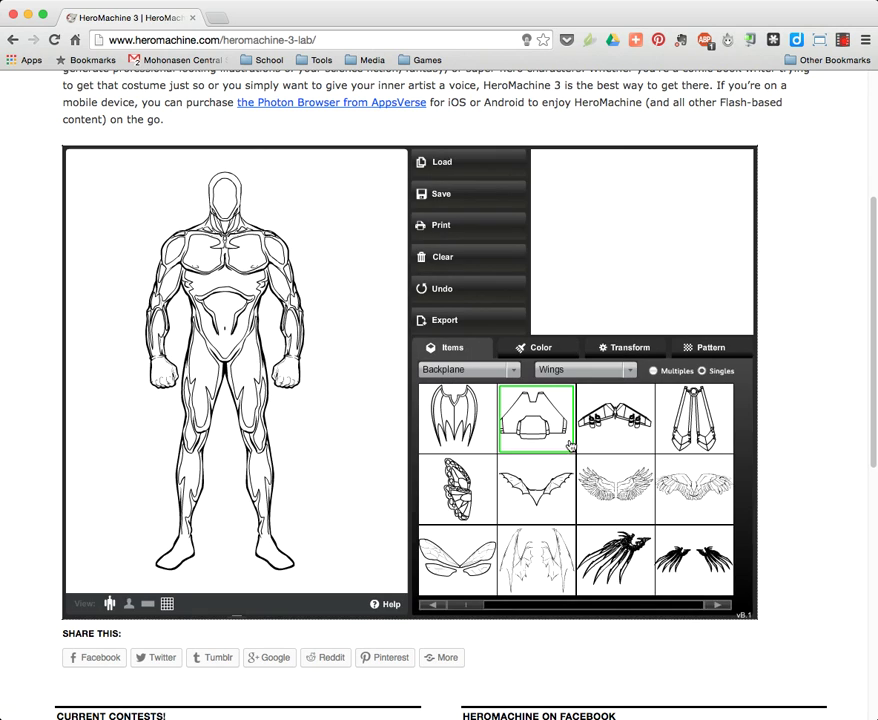
{"action": "left_click", "coordinate": [720, 605]}
{"action": "left_click", "coordinate": [591, 606]}
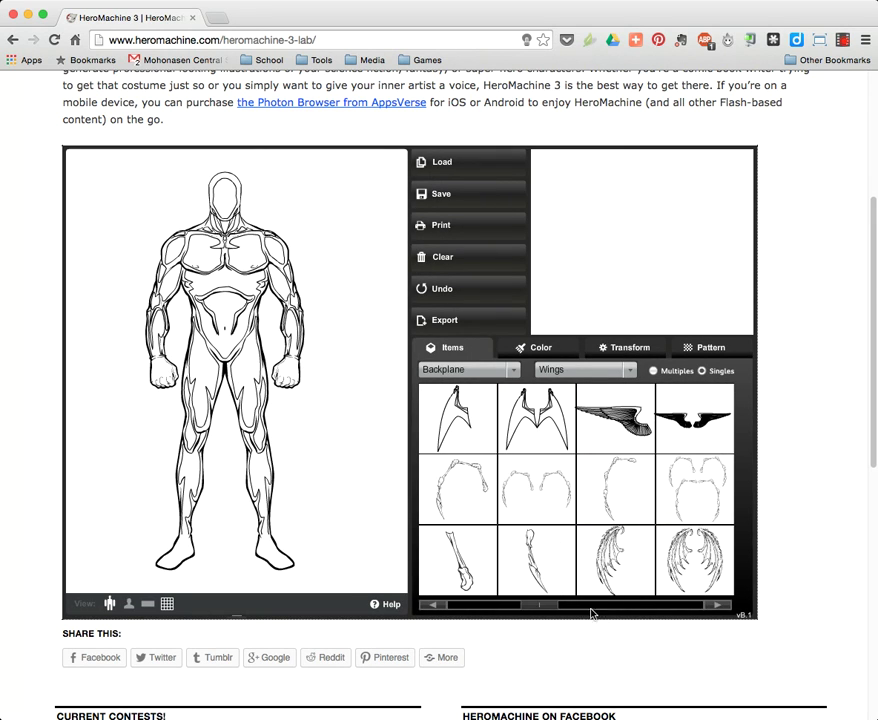
{"action": "left_click", "coordinate": [433, 605]}
{"action": "left_click", "coordinate": [680, 552]}
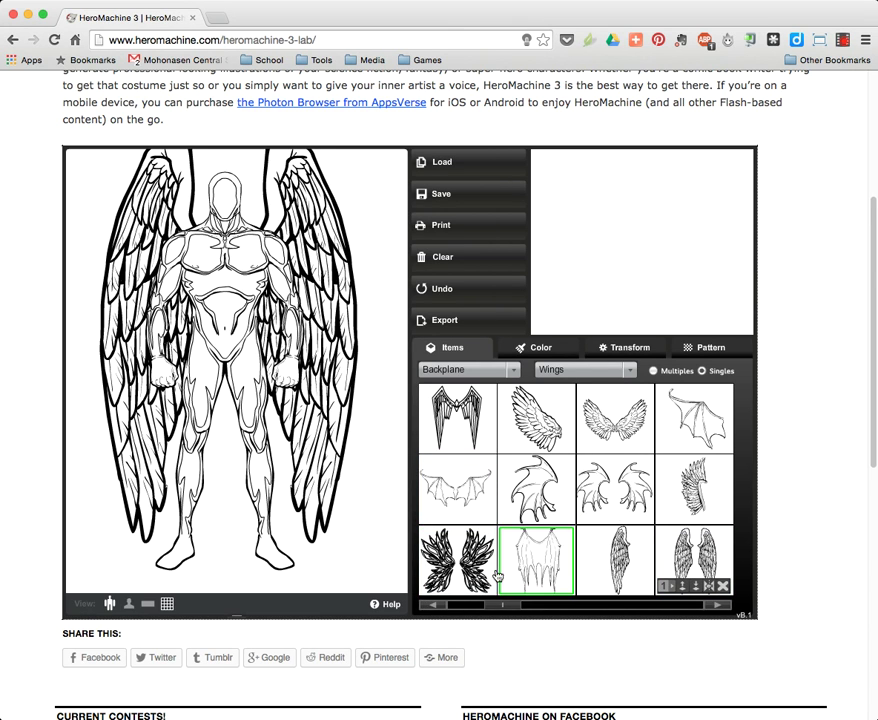
{"action": "left_click", "coordinate": [228, 200]}
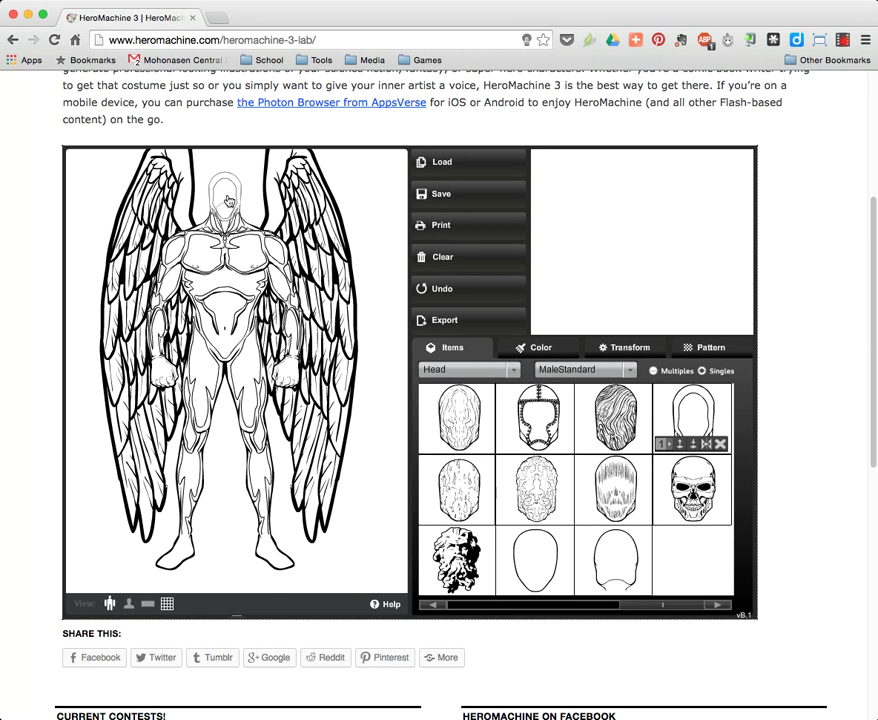
- Colour the head with a cyan prime colour and a Pastel Cyan 8CCFF9 second colour
{"action": "left_click", "coordinate": [556, 354]}
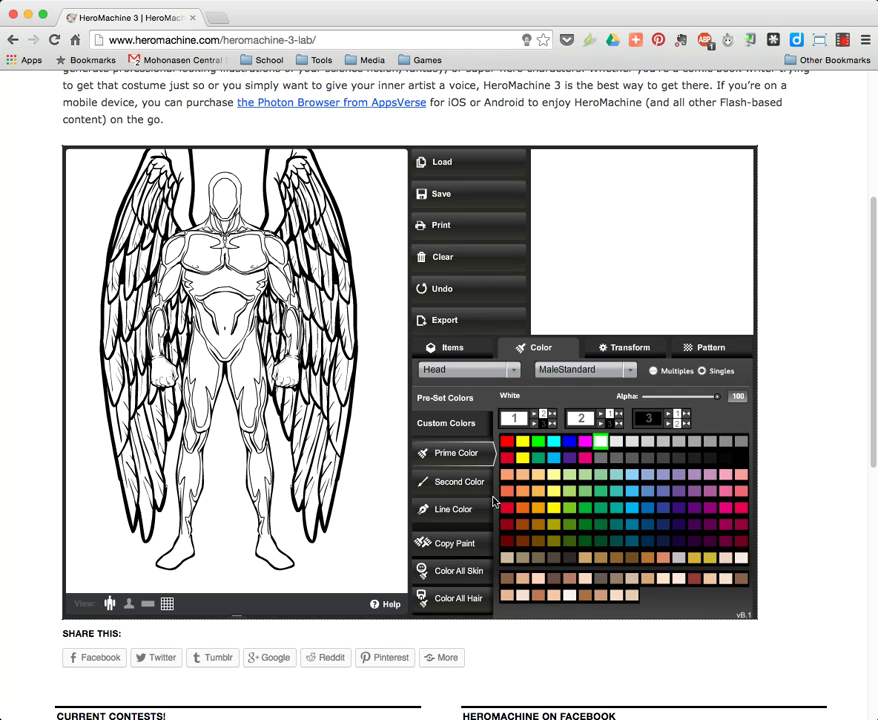
{"action": "left_click", "coordinate": [467, 577]}
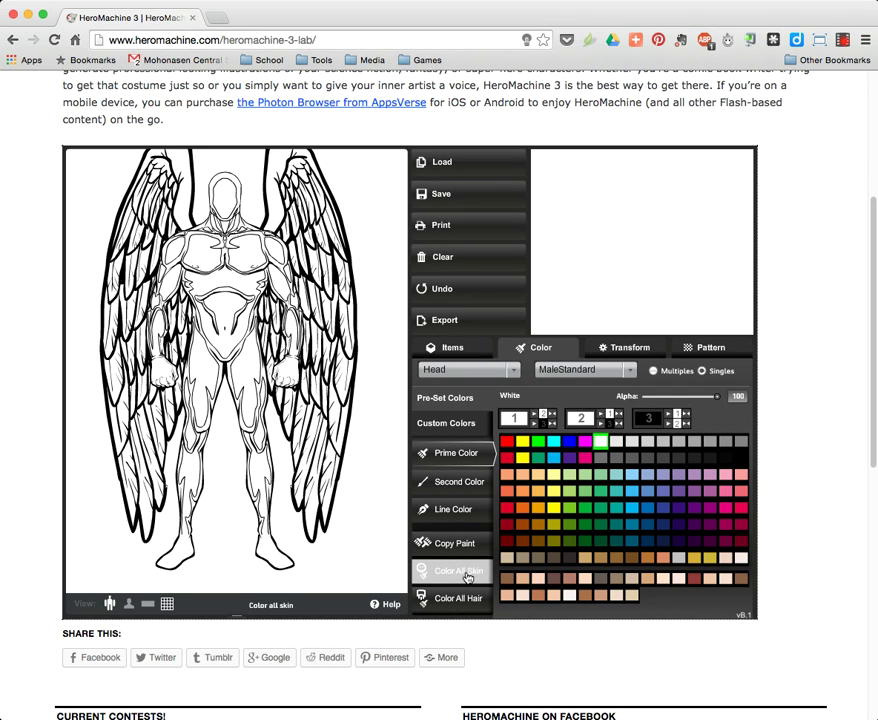
{"action": "left_click", "coordinate": [631, 497]}
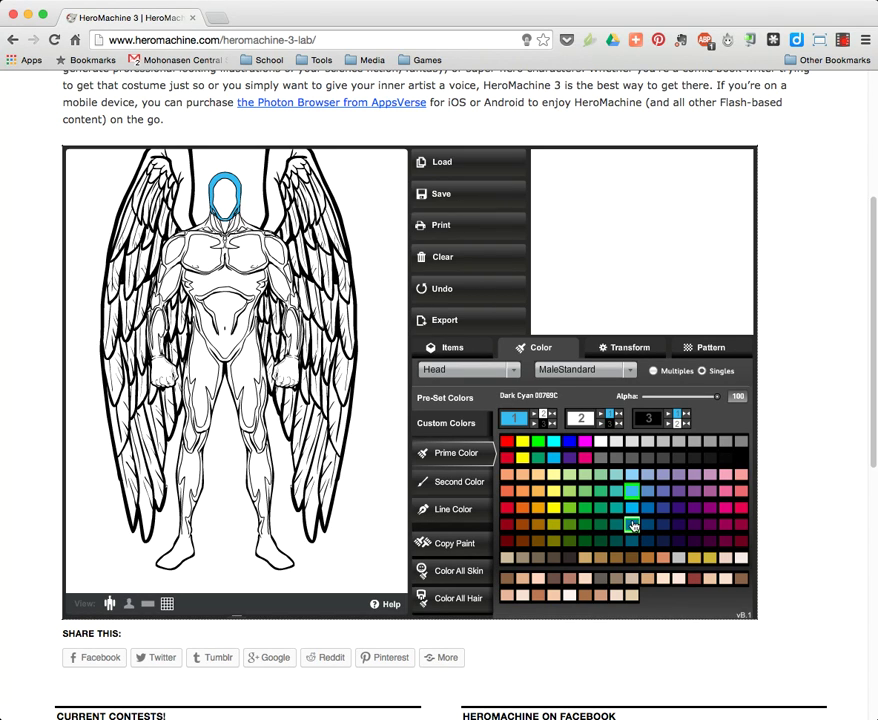
{"action": "left_click", "coordinate": [459, 481]}
{"action": "left_click", "coordinate": [632, 476]}
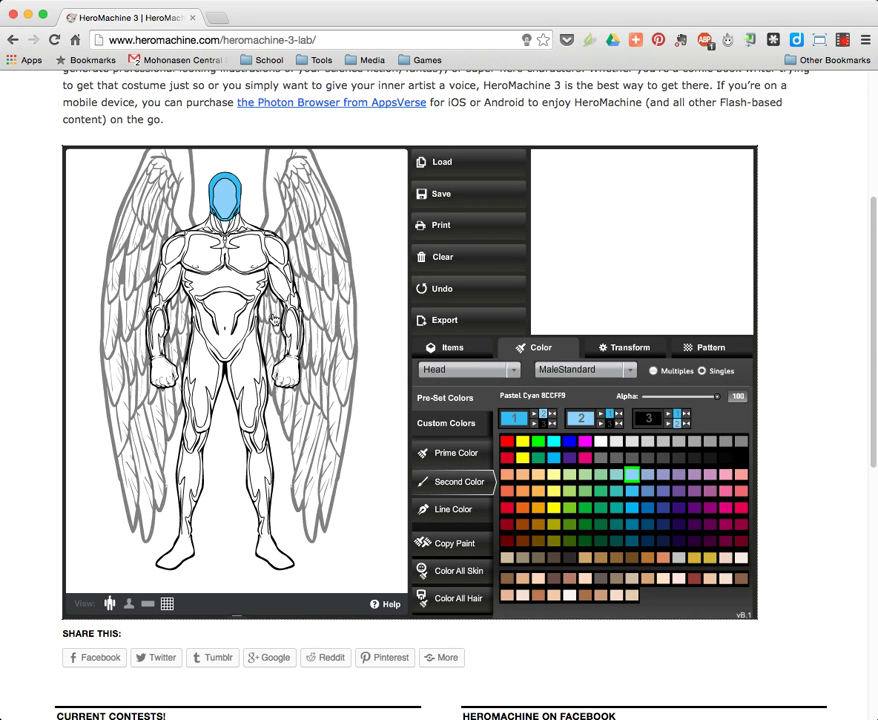
{"action": "left_click", "coordinate": [166, 212]}
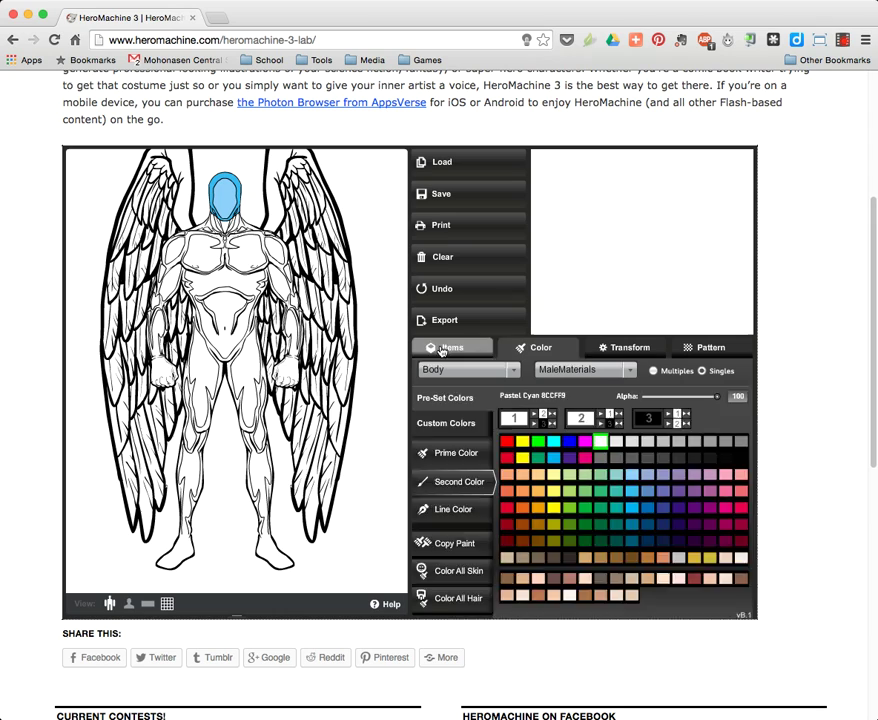
- Colour the bodysuit Light Cyan with a Pastel Cyan second colour
{"action": "left_click", "coordinate": [446, 348]}
{"action": "left_click", "coordinate": [548, 350]}
{"action": "left_click", "coordinate": [428, 452]}
{"action": "left_click", "coordinate": [631, 490]}
{"action": "left_click", "coordinate": [456, 483]}
{"action": "left_click", "coordinate": [631, 474]}
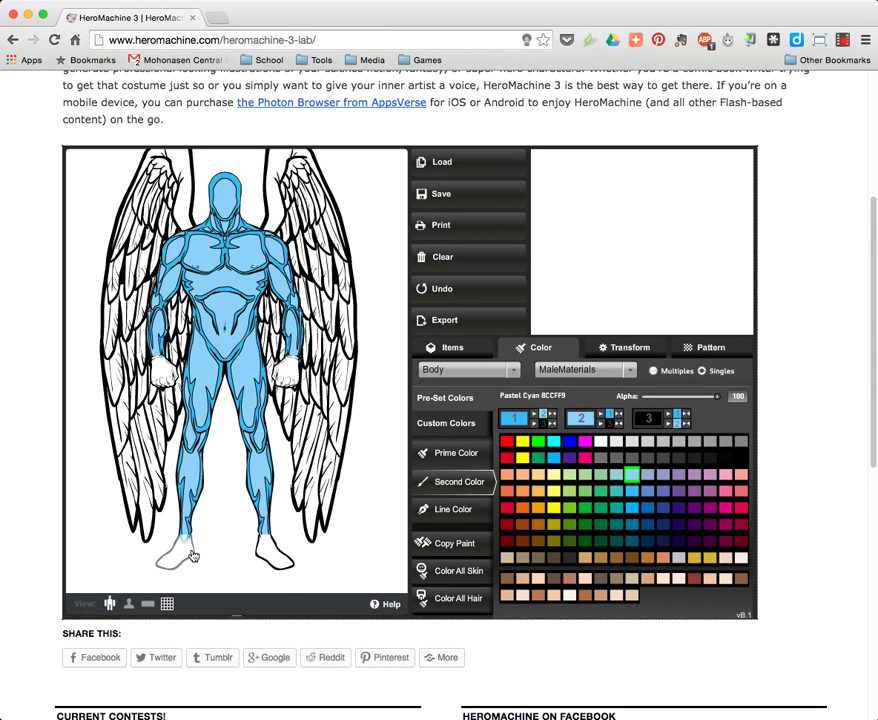
- Colour the right hand Light Cyan with a Pastel Cyan second colour
{"action": "left_click", "coordinate": [188, 390]}
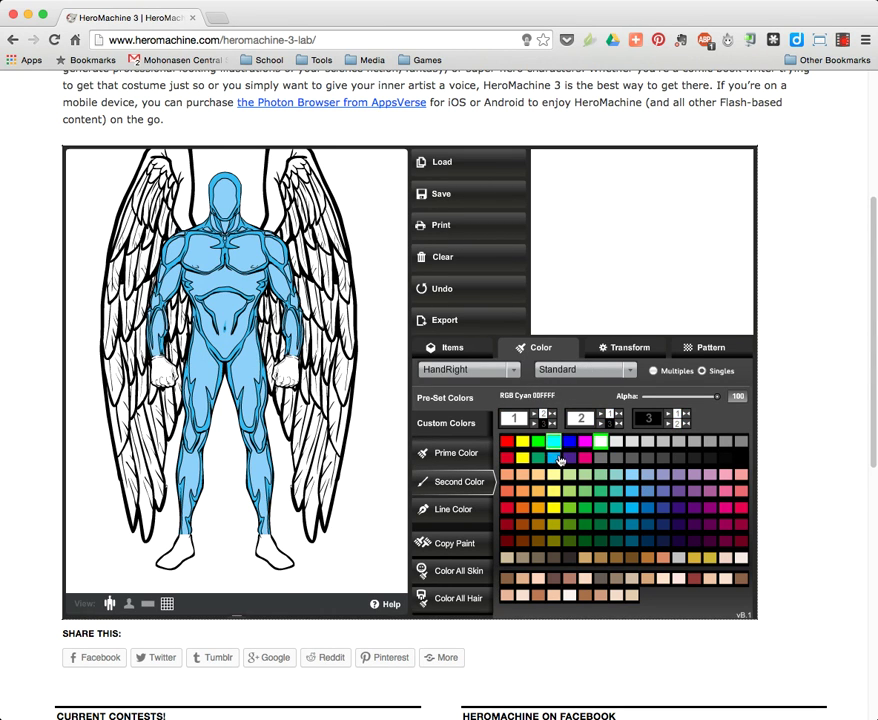
{"action": "left_click", "coordinate": [452, 456]}
{"action": "left_click", "coordinate": [618, 491]}
{"action": "left_click", "coordinate": [631, 491]}
{"action": "left_click", "coordinate": [456, 483]}
{"action": "left_click", "coordinate": [631, 474]}
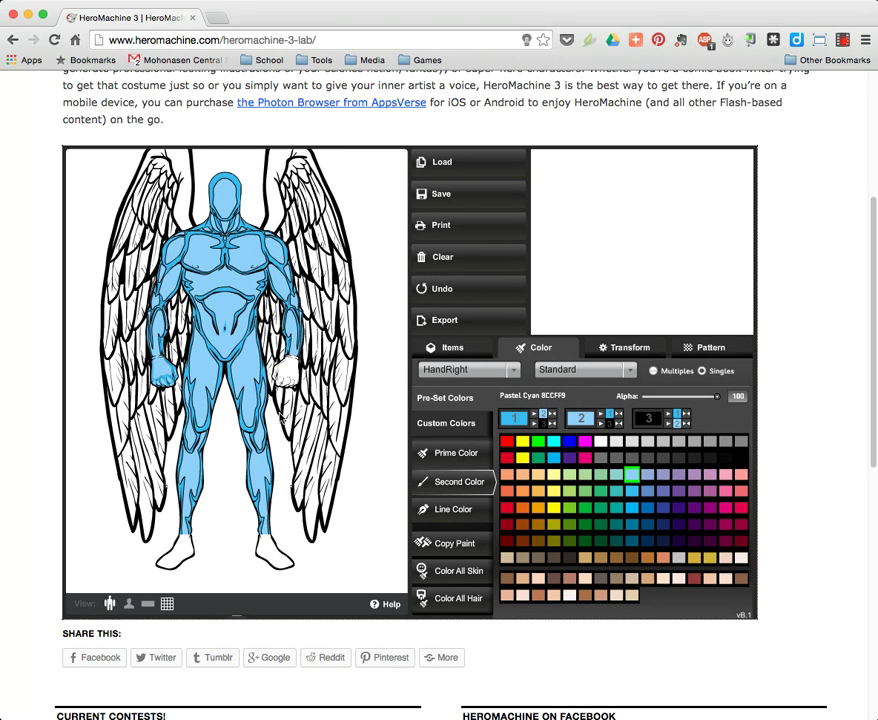
- Colour the left hand Light Cyan, checking its main and second colour settings
{"action": "left_click", "coordinate": [290, 366]}
{"action": "left_click", "coordinate": [569, 474]}
{"action": "left_click", "coordinate": [631, 491]}
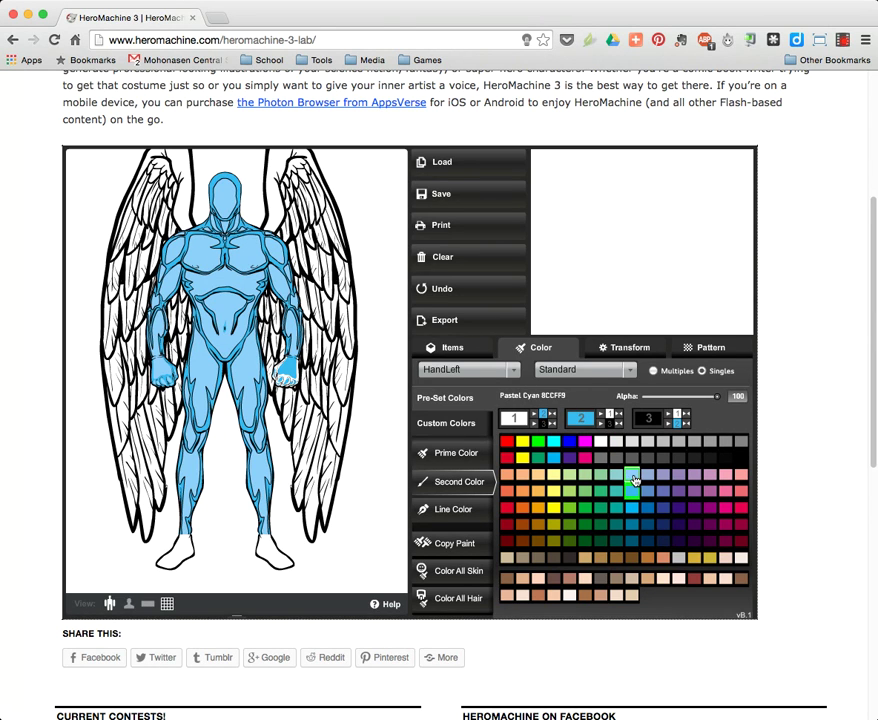
{"action": "left_click", "coordinate": [458, 453]}
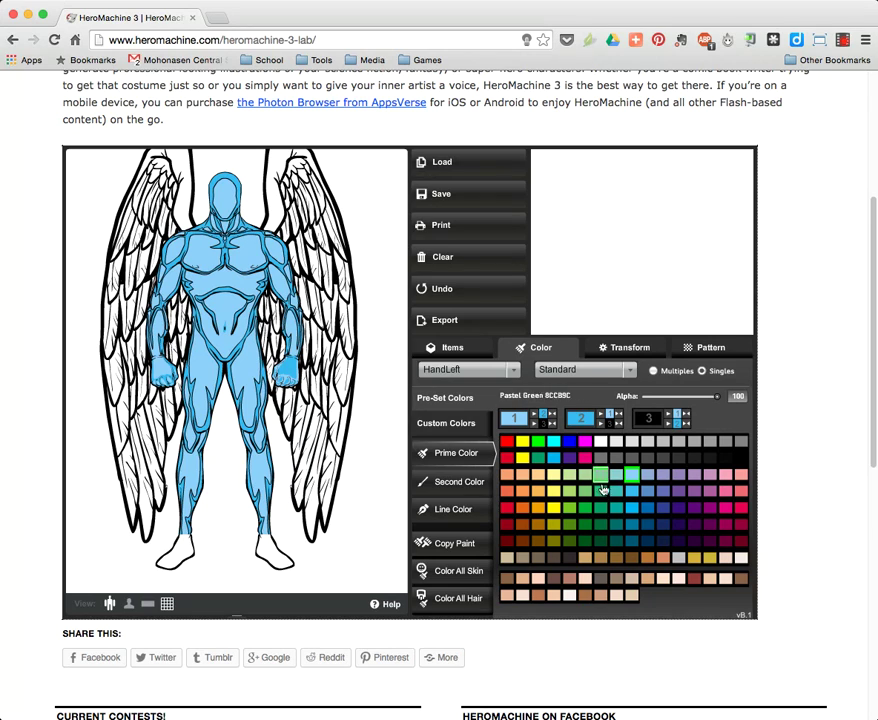
{"action": "left_click", "coordinate": [474, 488]}
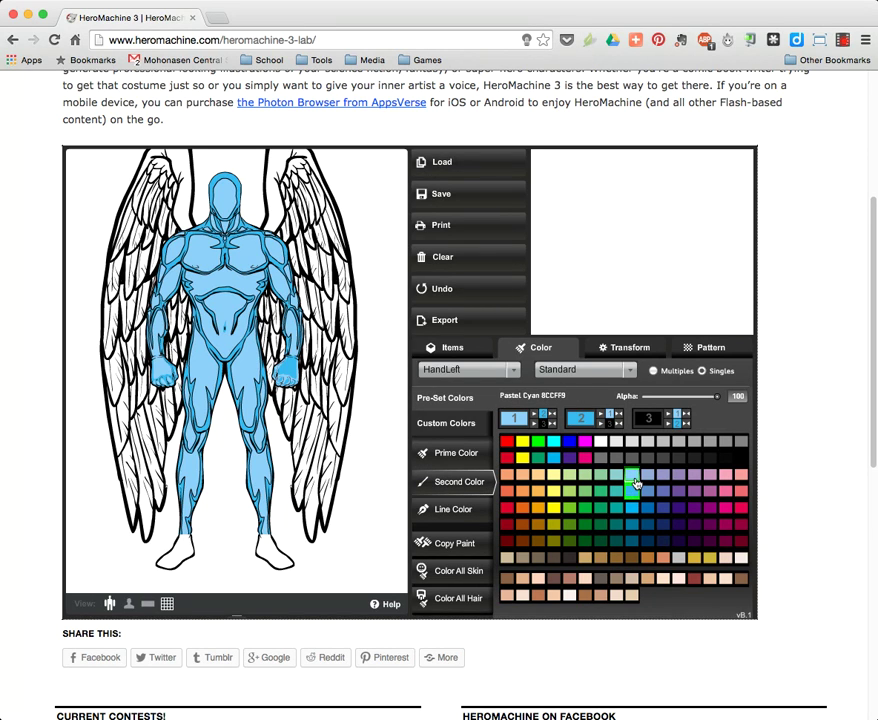
{"action": "left_click", "coordinate": [474, 462]}
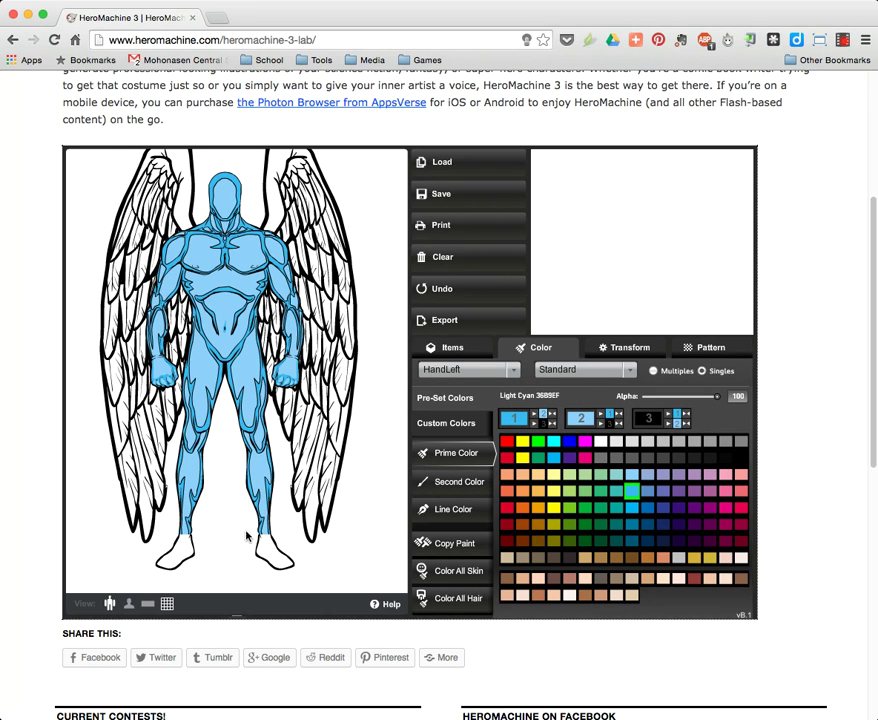
- Colour the right foot Light Cyan with Pastel Cyan fill, and the left foot Light Cyan
{"action": "left_click", "coordinate": [186, 553]}
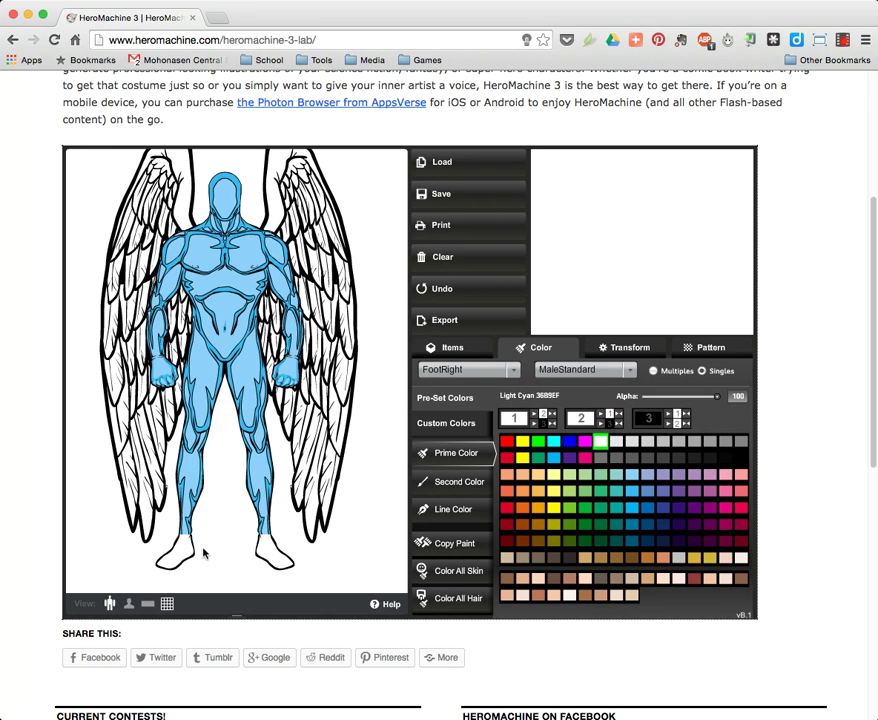
{"action": "left_click", "coordinate": [633, 494]}
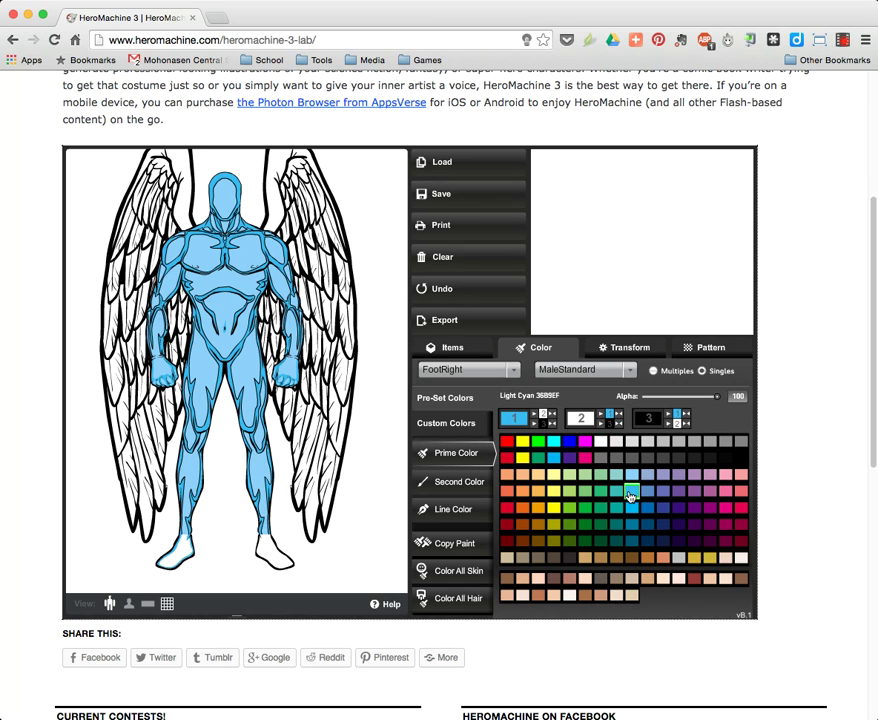
{"action": "left_click", "coordinate": [457, 481]}
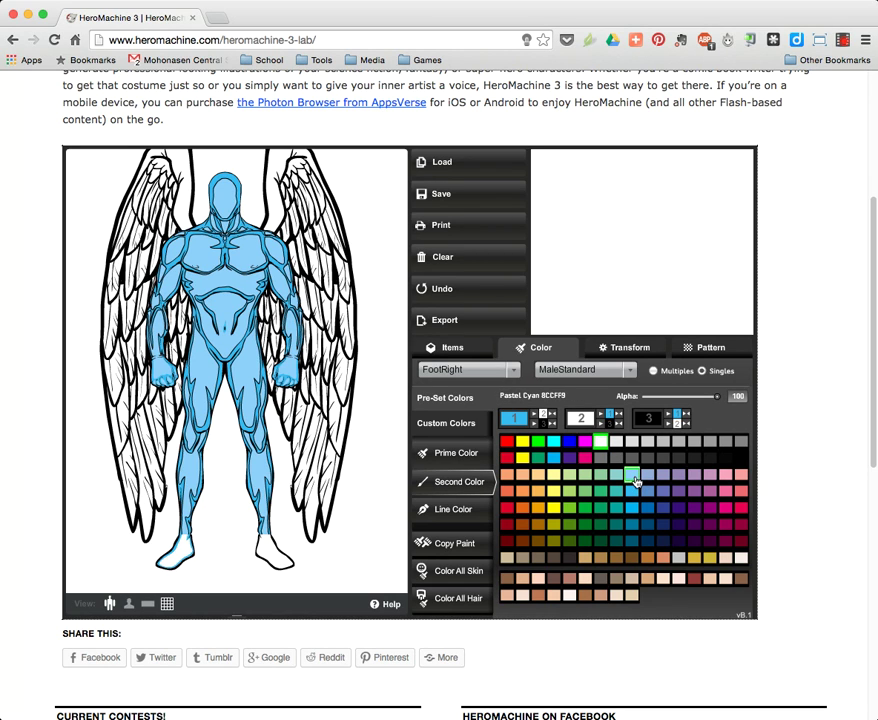
{"action": "left_click", "coordinate": [634, 477]}
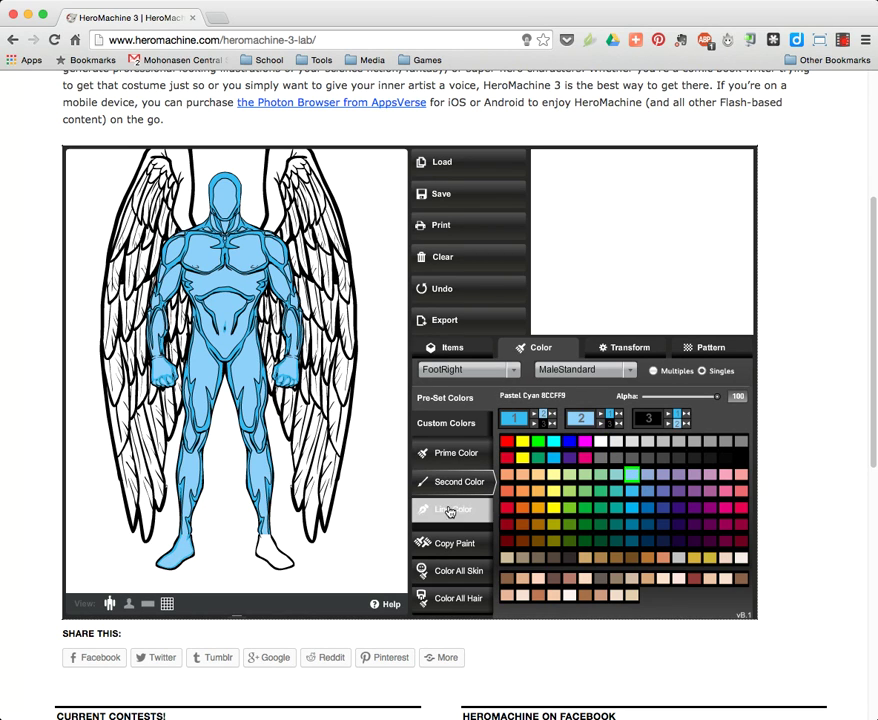
{"action": "left_click", "coordinate": [289, 552]}
{"action": "left_click", "coordinate": [632, 491]}
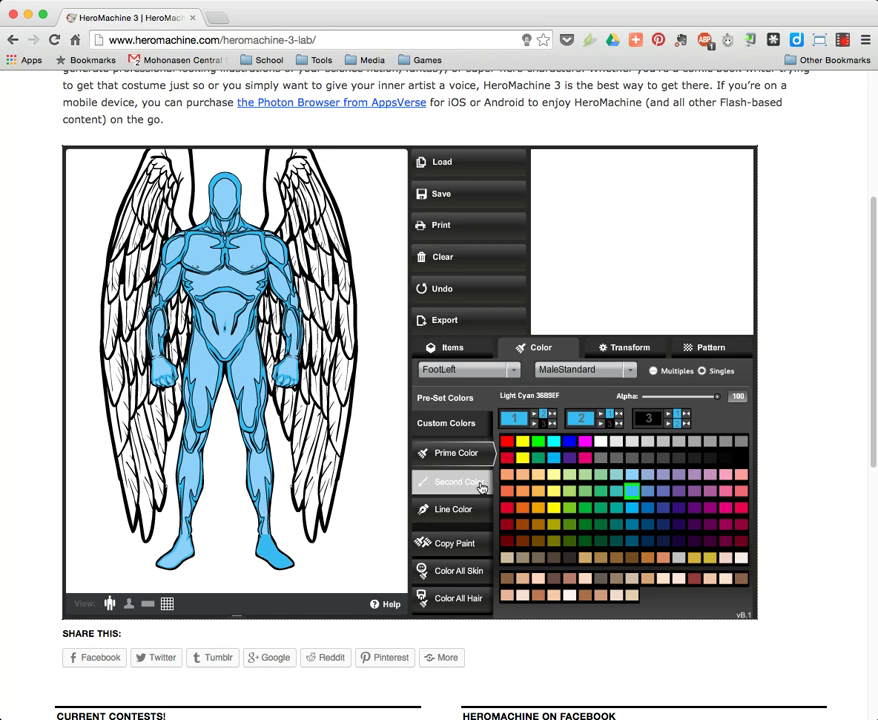
{"action": "left_click", "coordinate": [470, 480]}
- Give the left foot a Pastel Cyan fill, save the character, and choose 2048x1536 export size
{"action": "left_click", "coordinate": [633, 478]}
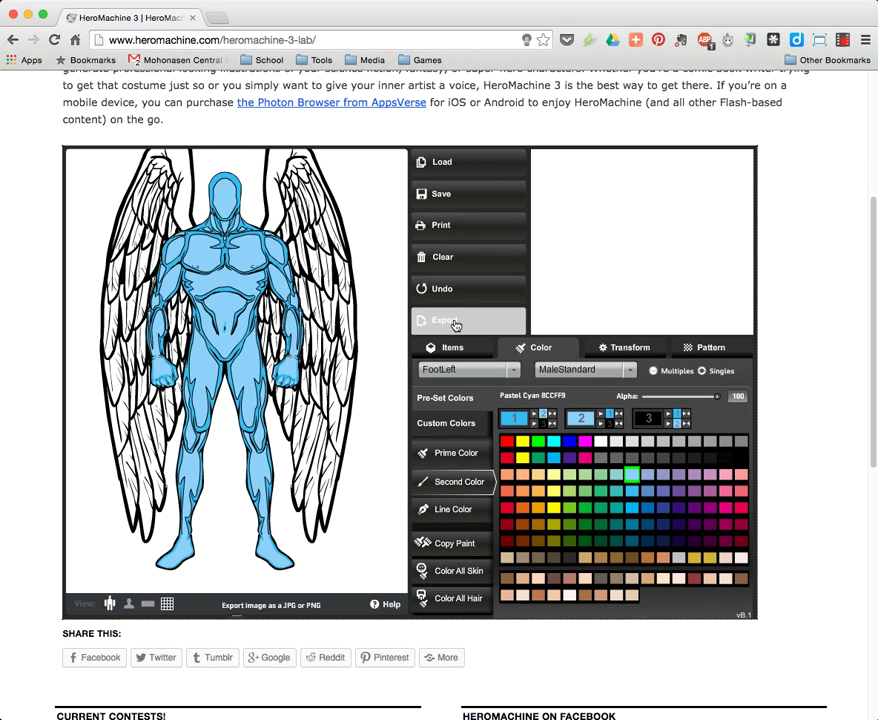
{"action": "left_click", "coordinate": [464, 205]}
{"action": "left_click", "coordinate": [512, 205]}
{"action": "left_click", "coordinate": [465, 328]}
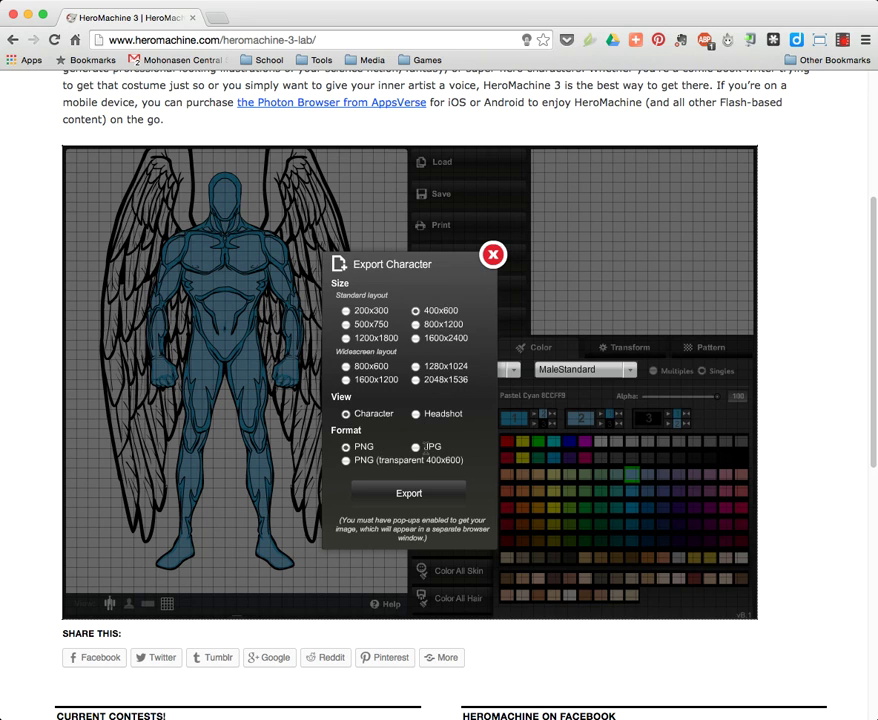
{"action": "left_click", "coordinate": [416, 381]}
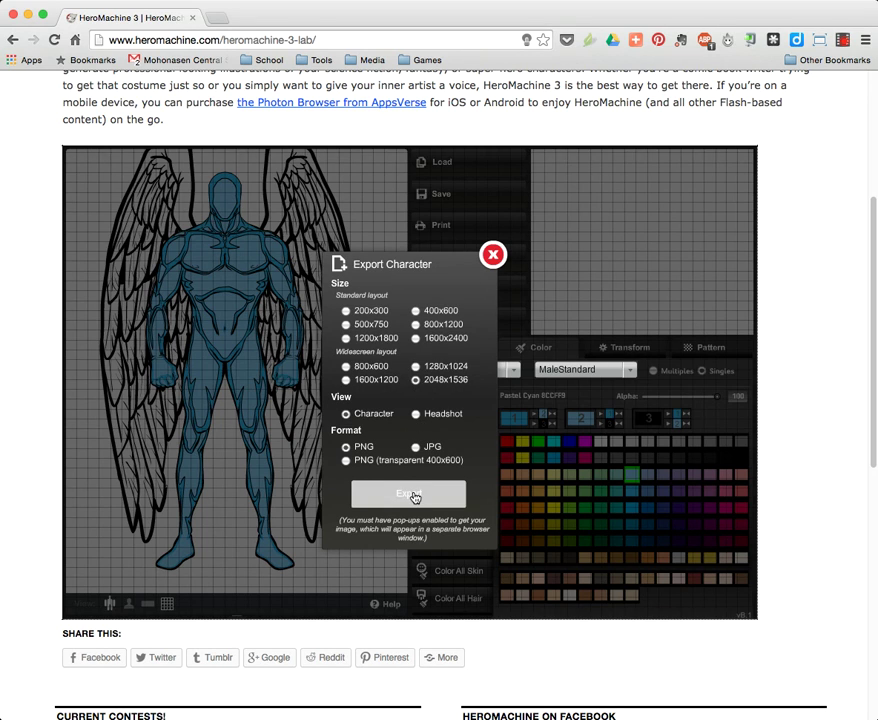